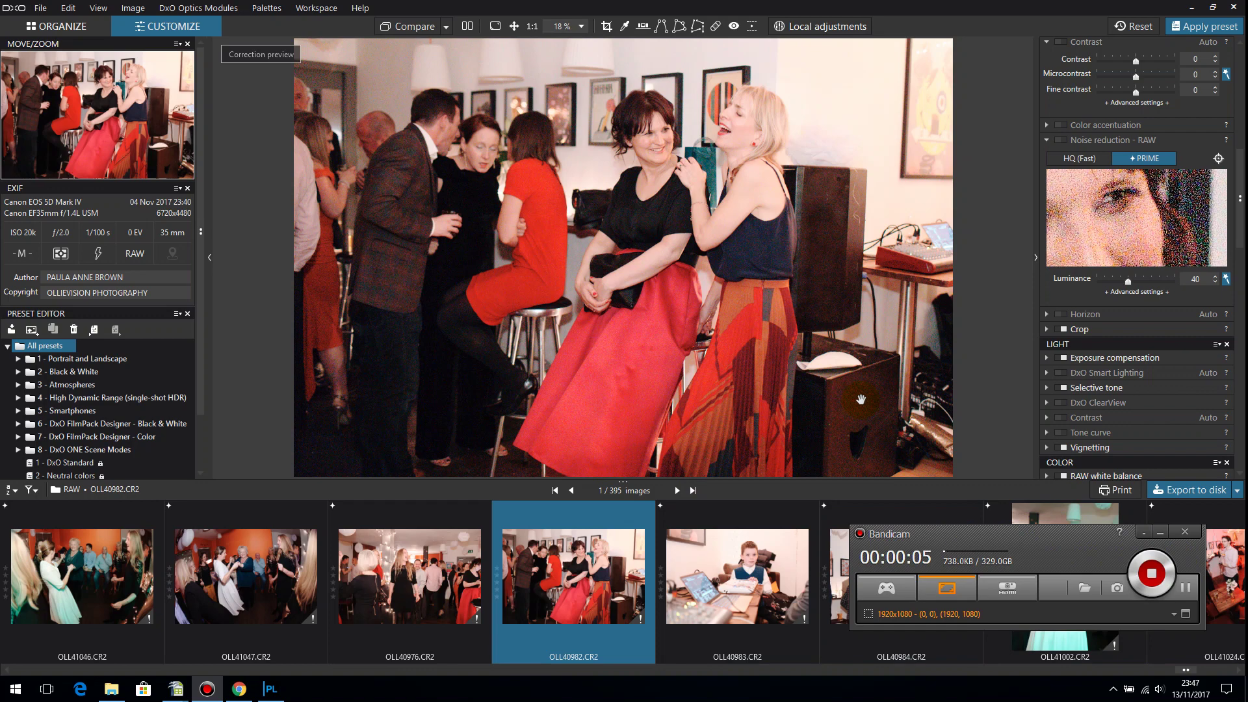
Back in PhotoLab, browse photos OLL41047 and OLL40983, then return to party photo OLL40982.
left_click(863, 350)
key("alt+Tab")
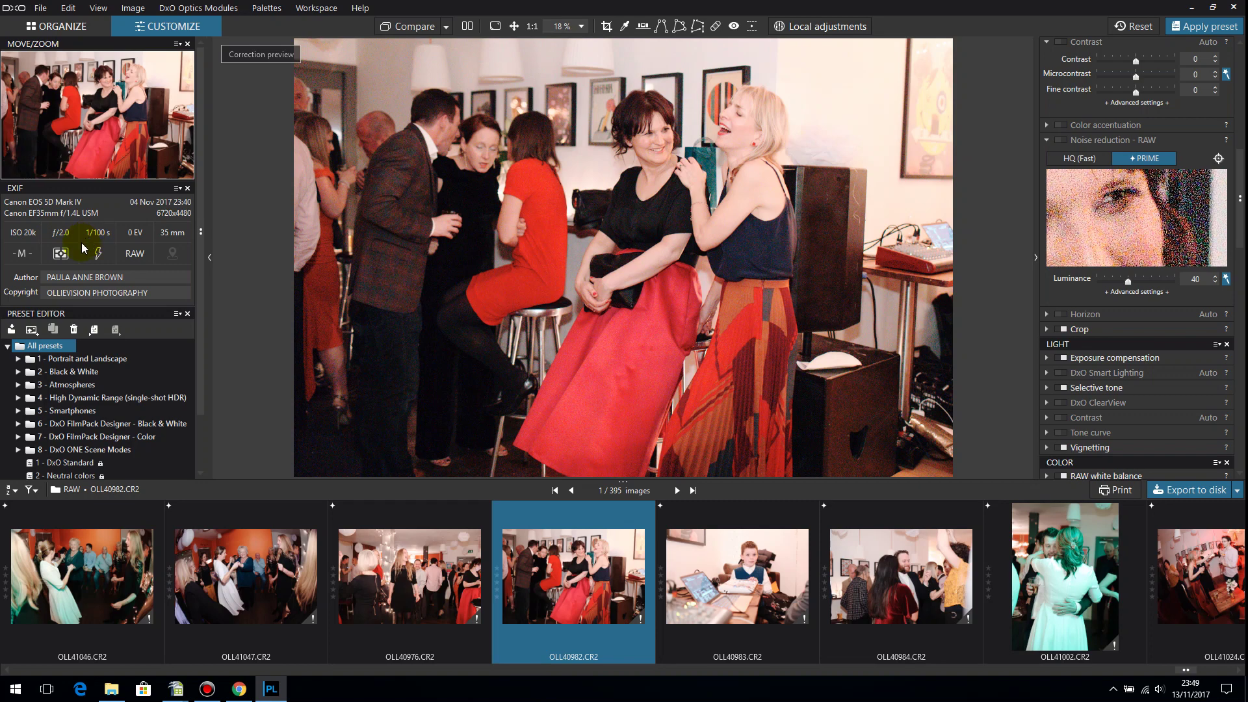
left_click(768, 246)
left_click(271, 551)
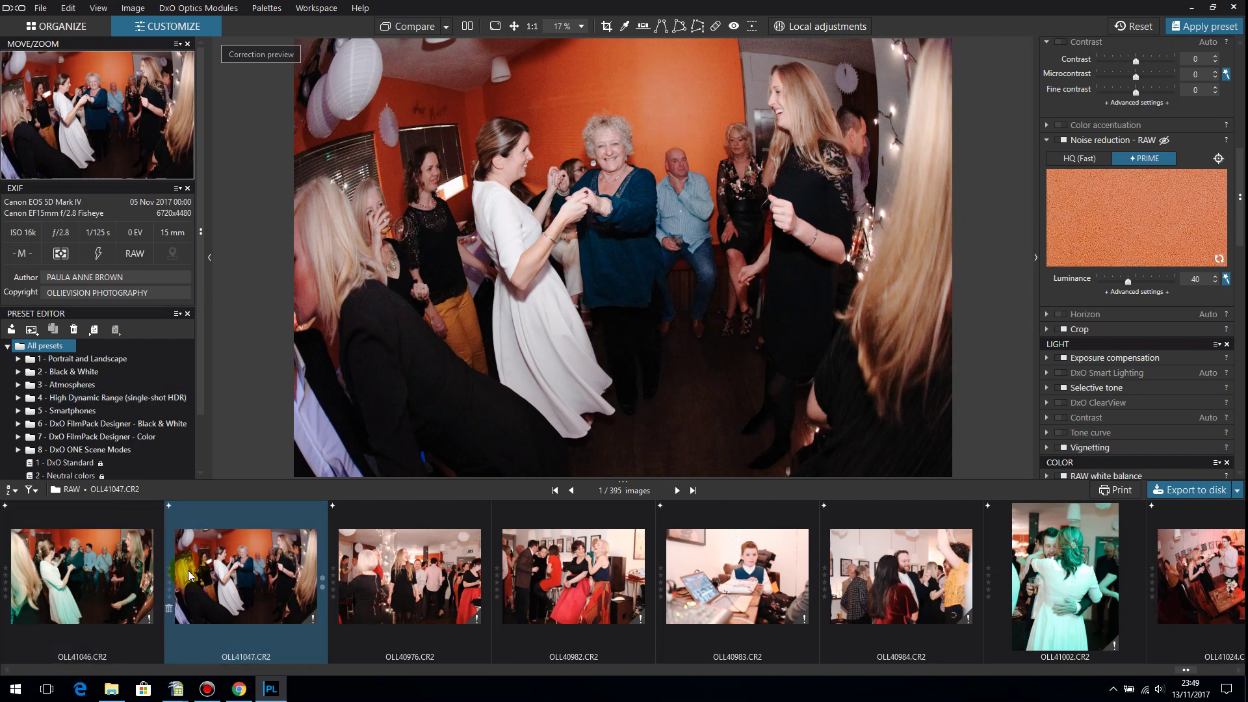
left_click(718, 528, "ctrl")
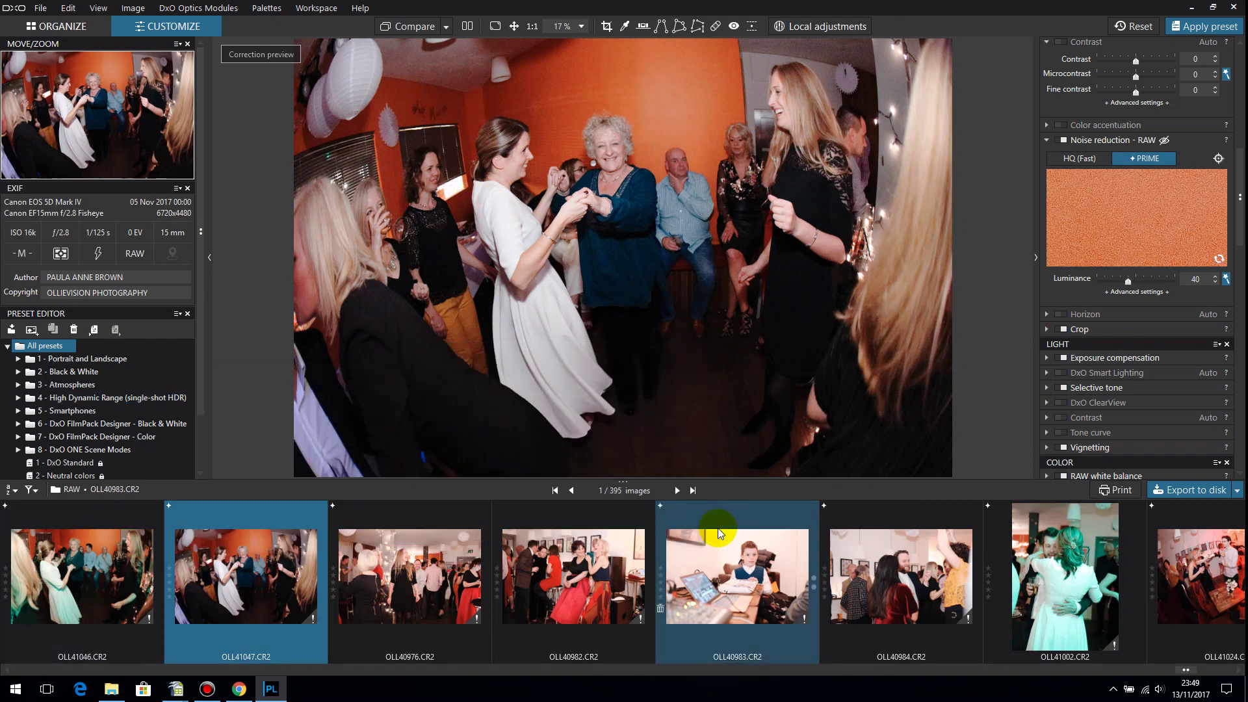
left_click(560, 560)
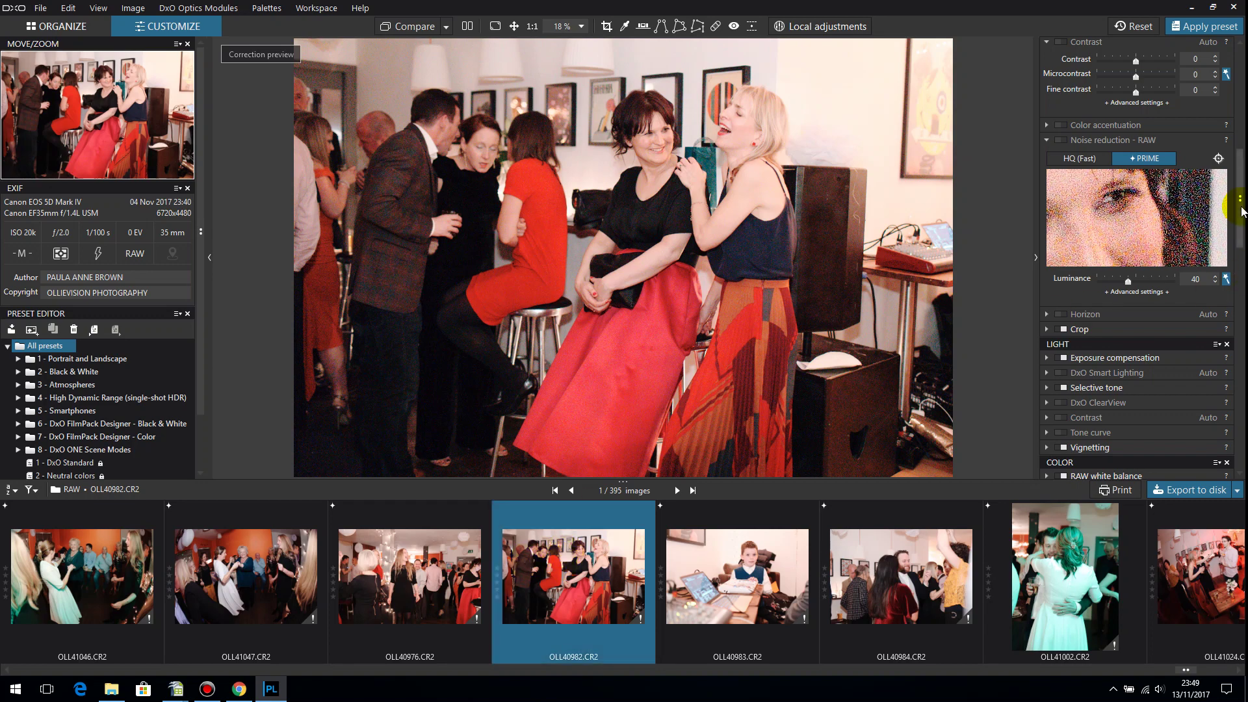
Compare the party photo's uncorrected original against its corrected preview.
left_click_drag(1240, 198, 1243, 98)
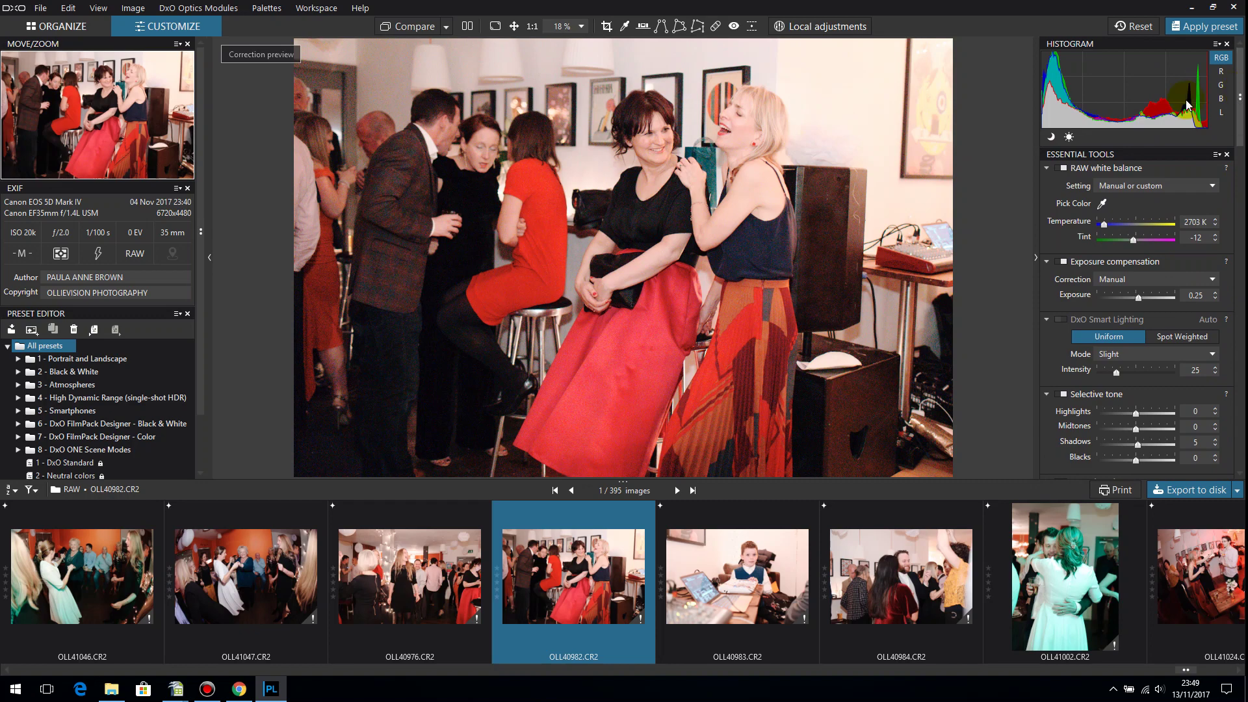
left_click(399, 29)
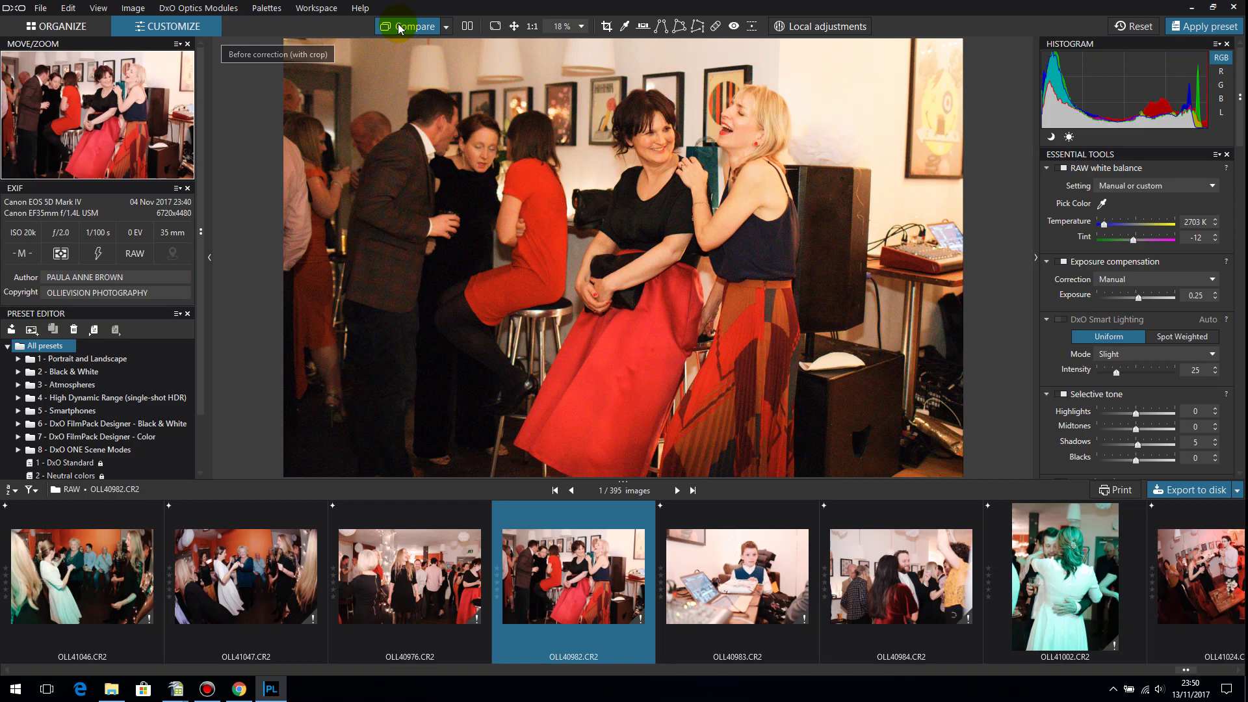
left_click(400, 28)
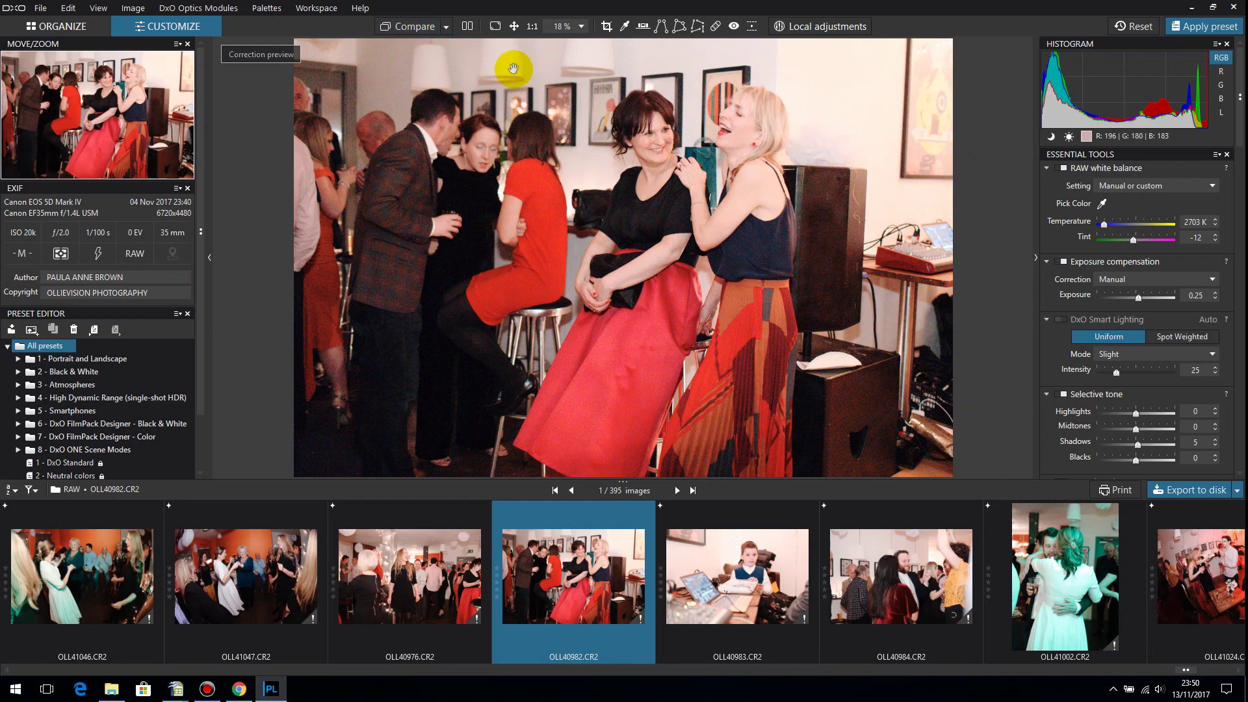
mouse_move(624, 185)
left_mouse_down()
mouse_move(669, 195)
mouse_move(646, 195)
left_mouse_up()
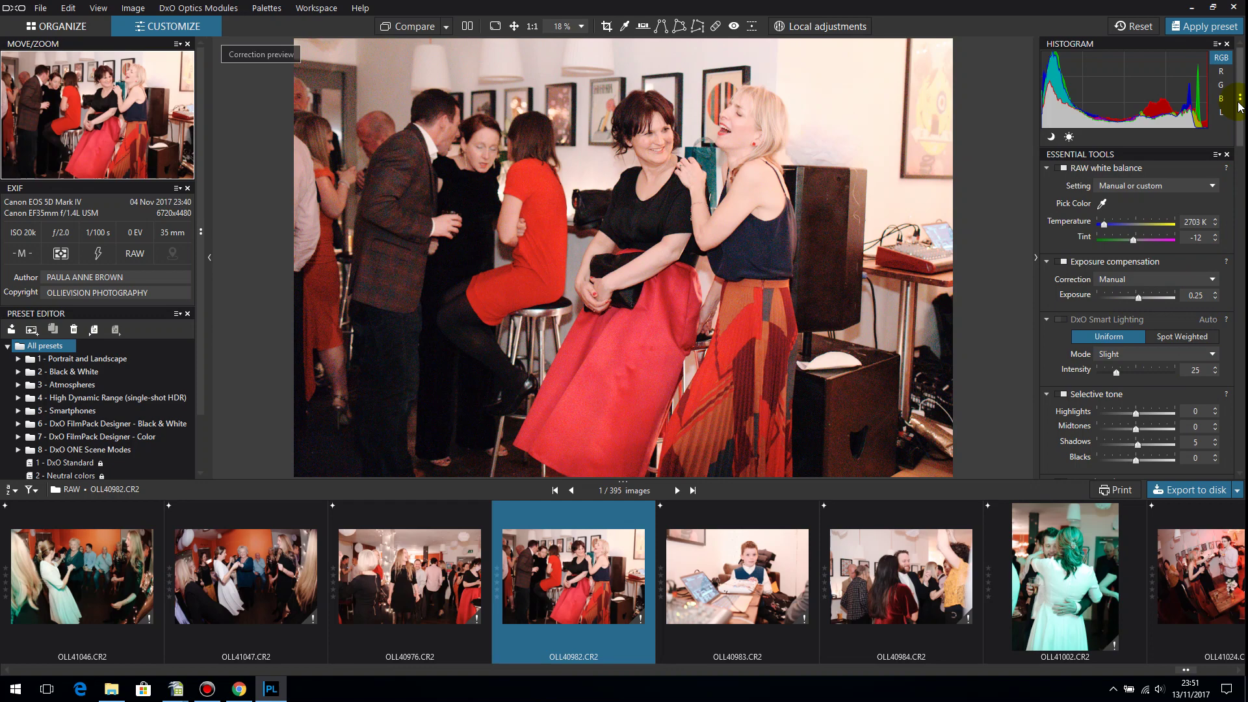
Lower the Vignetting correction intensity from 100 to 50.
left_click_drag(1241, 106, 1243, 153)
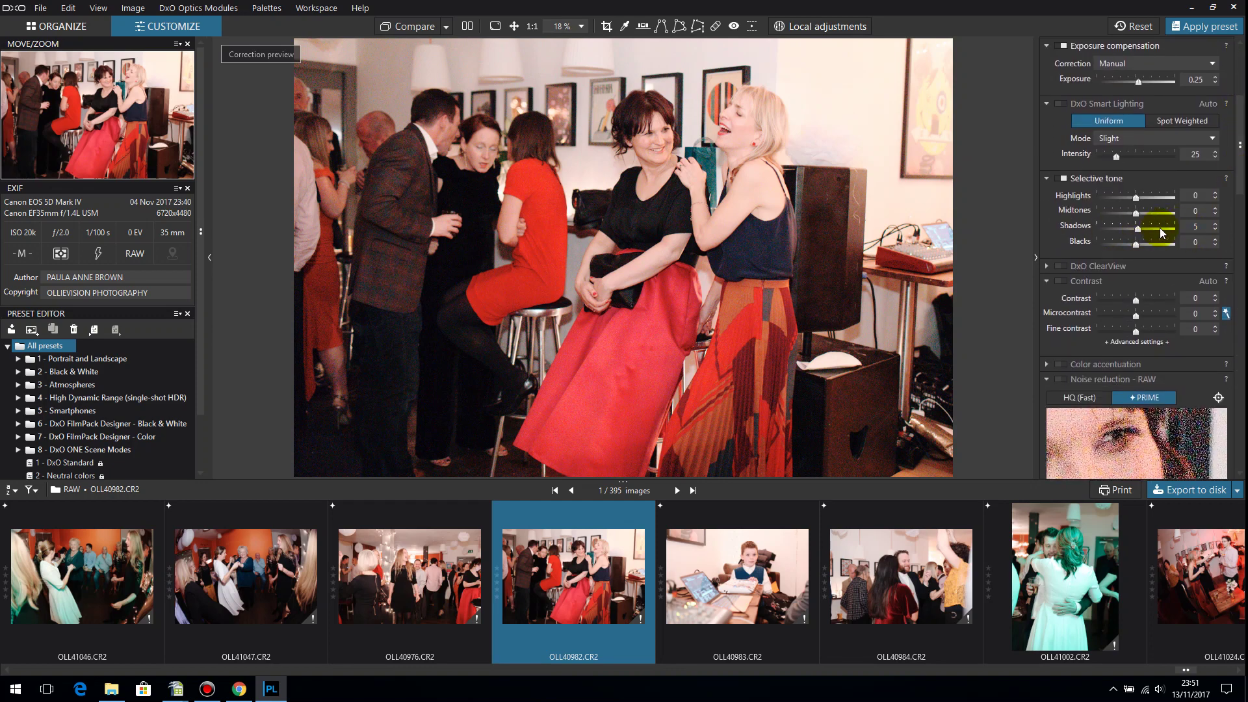
left_click_drag(1241, 175, 1246, 232)
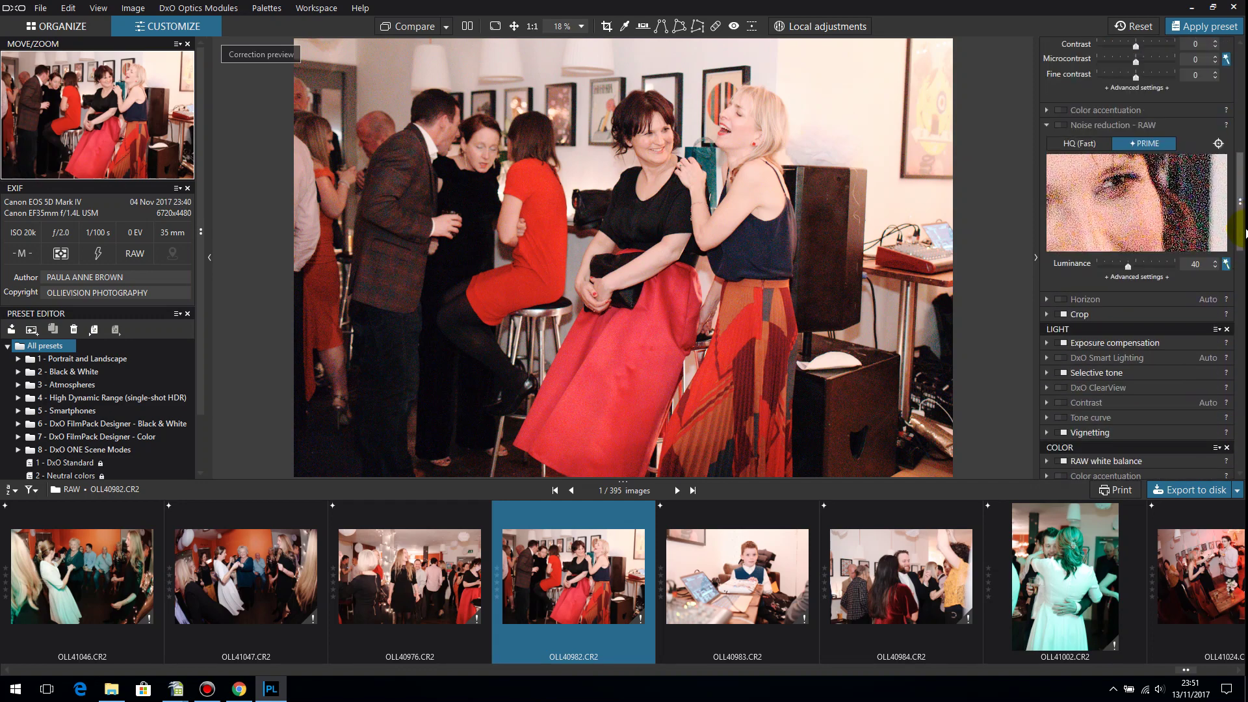
left_click_drag(1245, 232, 1245, 290)
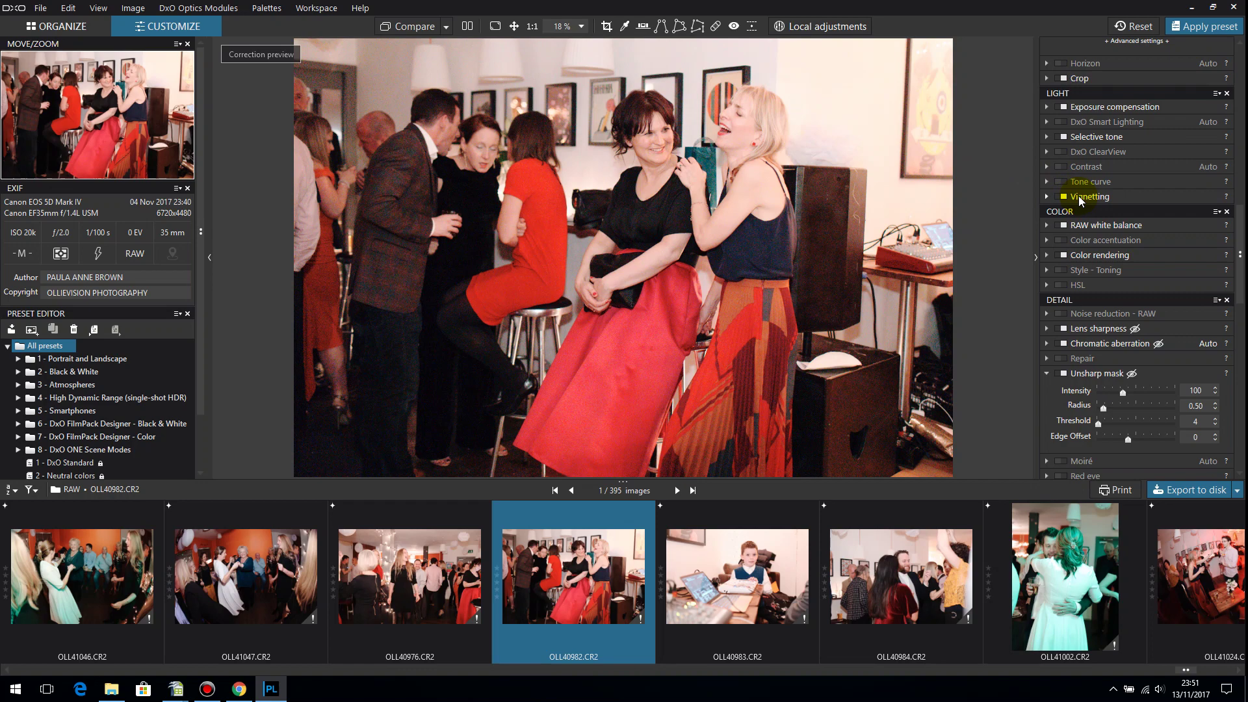
left_click(1046, 197)
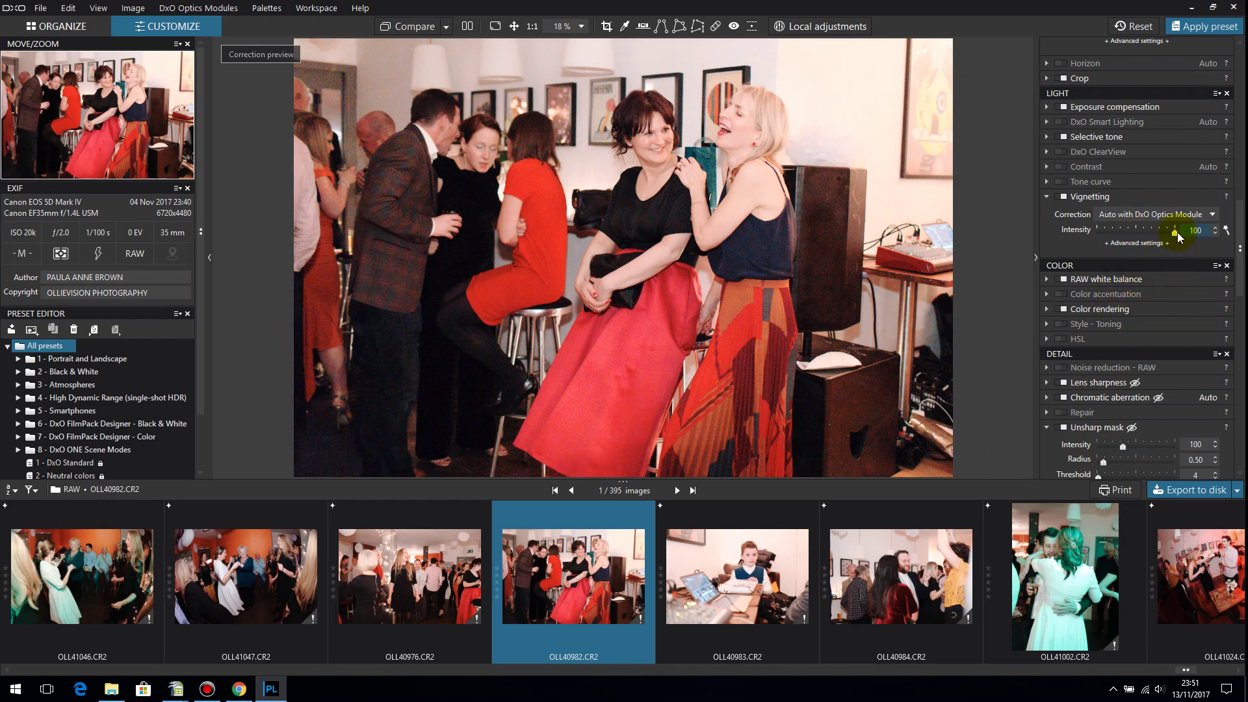
left_click_drag(1178, 232, 1136, 238)
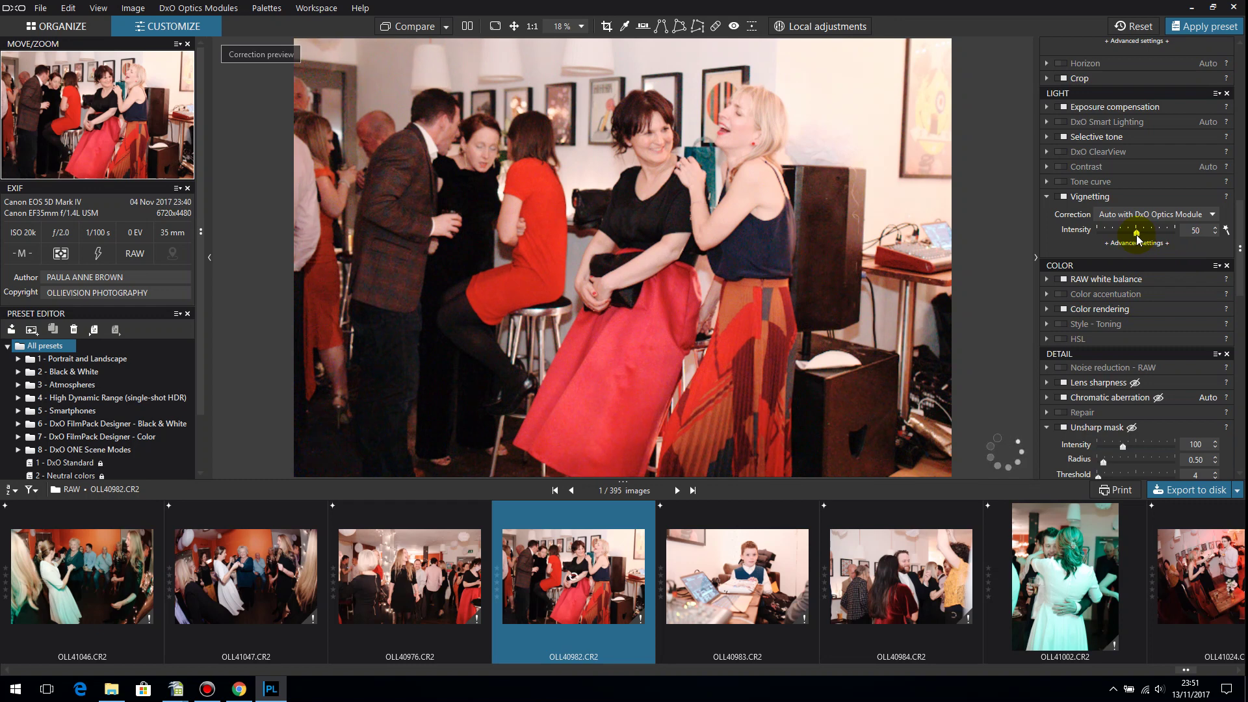
Expand and collapse the Color rendering settings.
left_click_drag(1242, 265, 1243, 316)
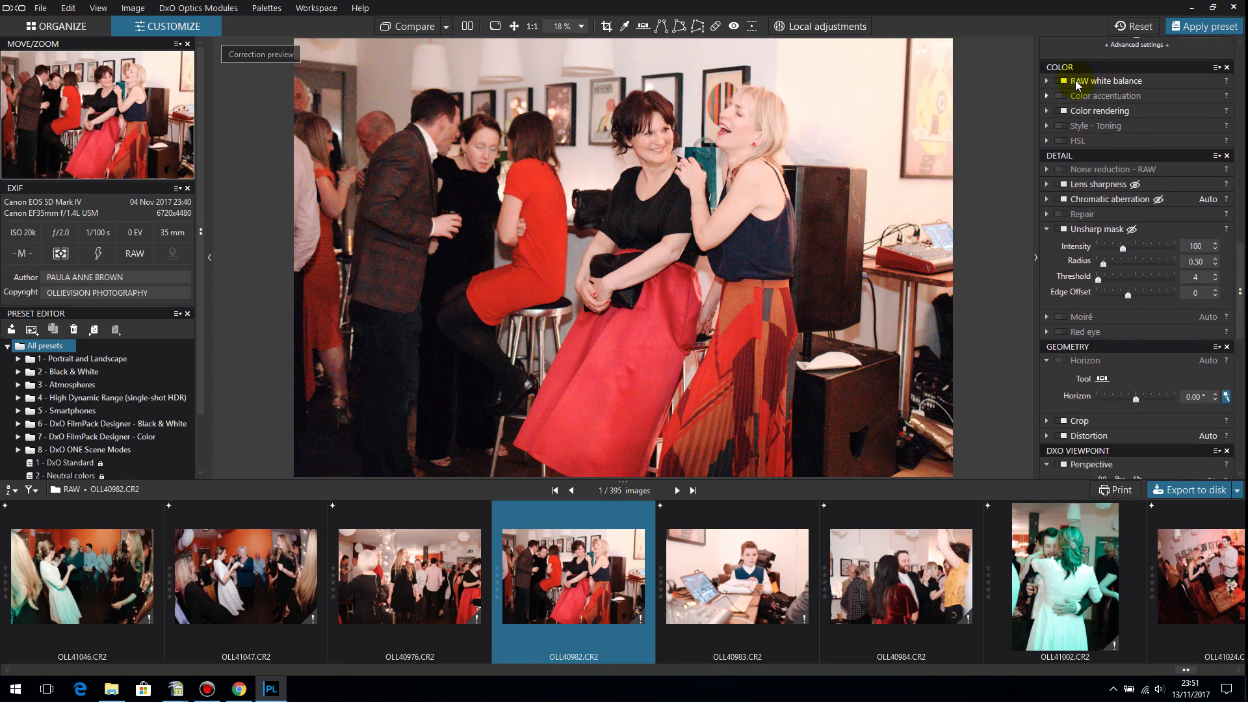
left_click(1048, 110)
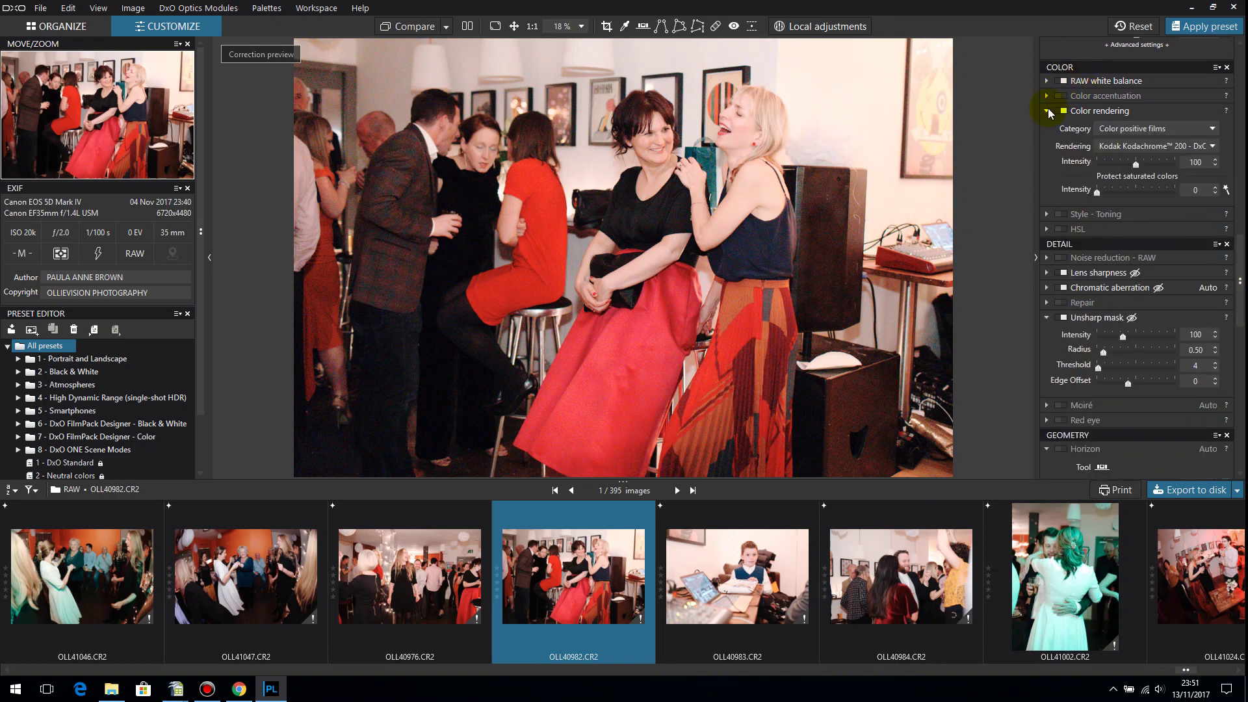
left_click(1048, 110)
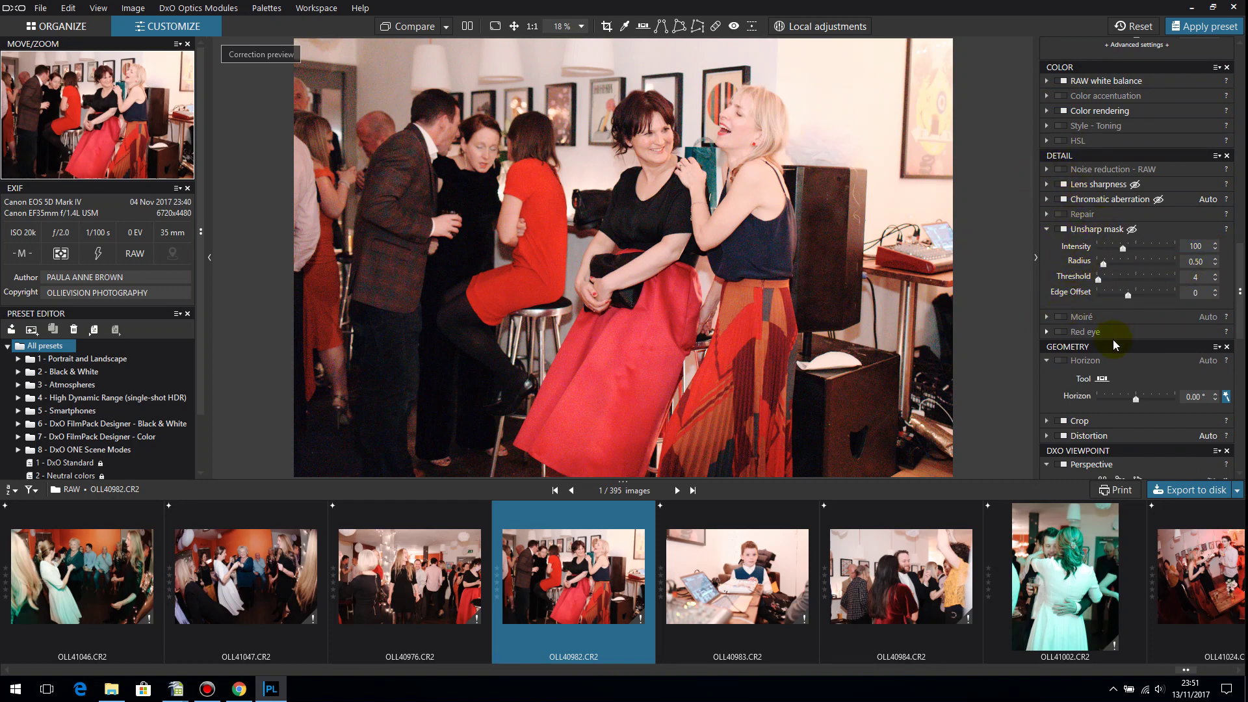
left_click_drag(1241, 313, 1242, 320)
scroll(1238, 325, "down", 6)
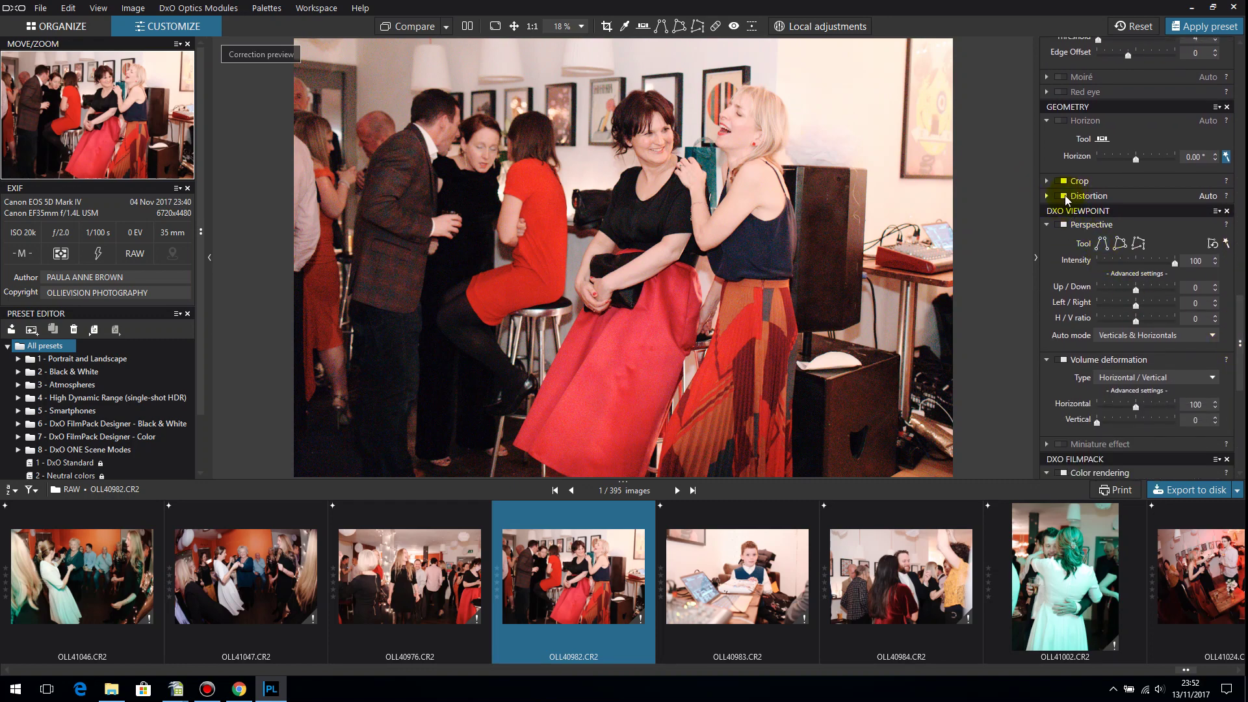
left_click(1065, 195)
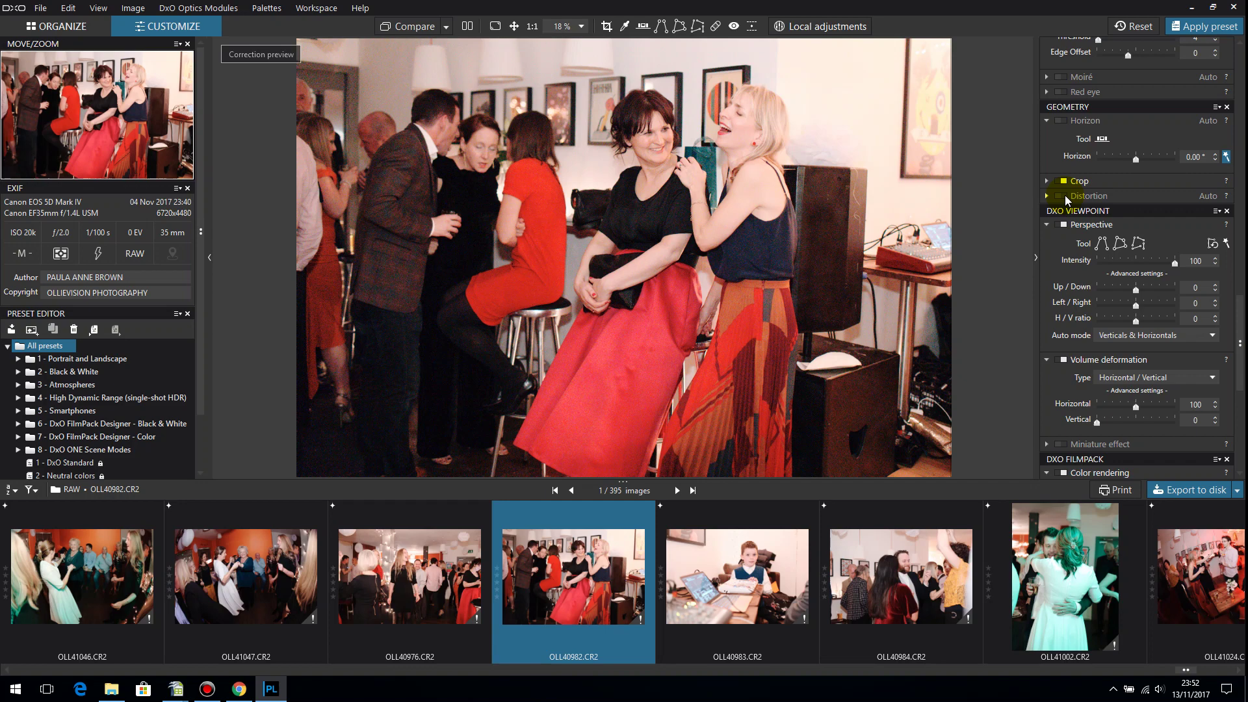
left_click(1064, 196)
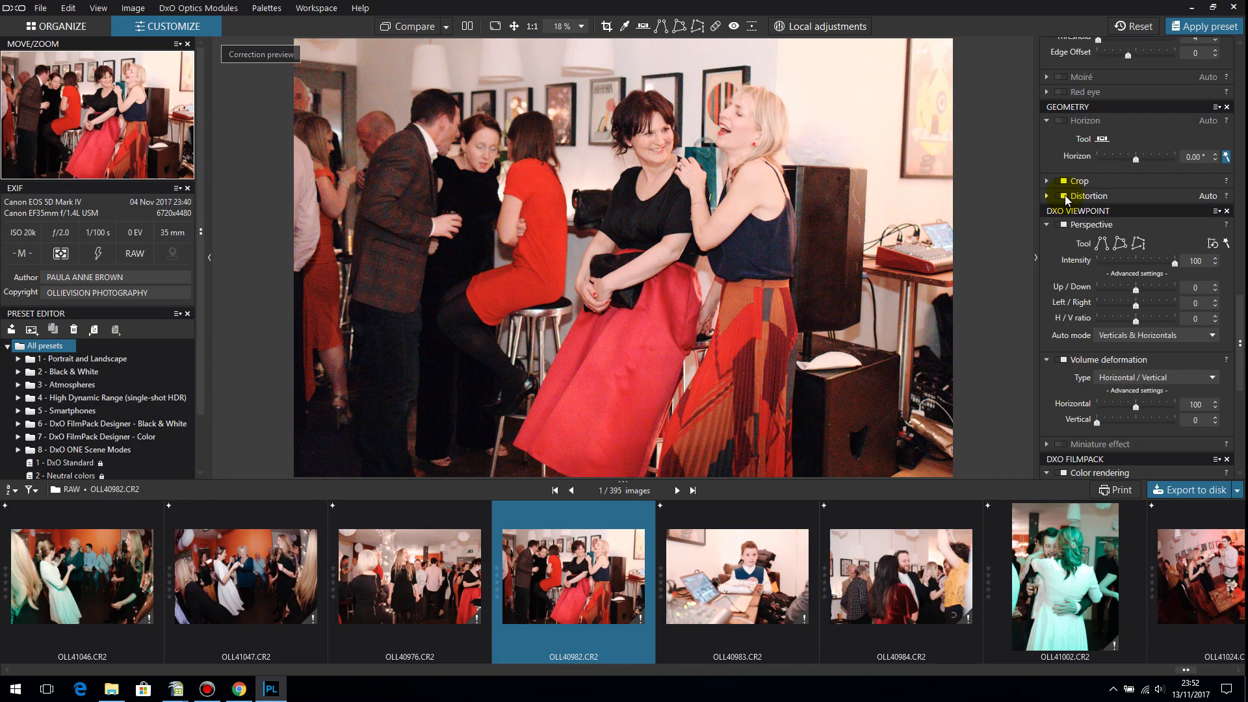
left_click(1064, 196)
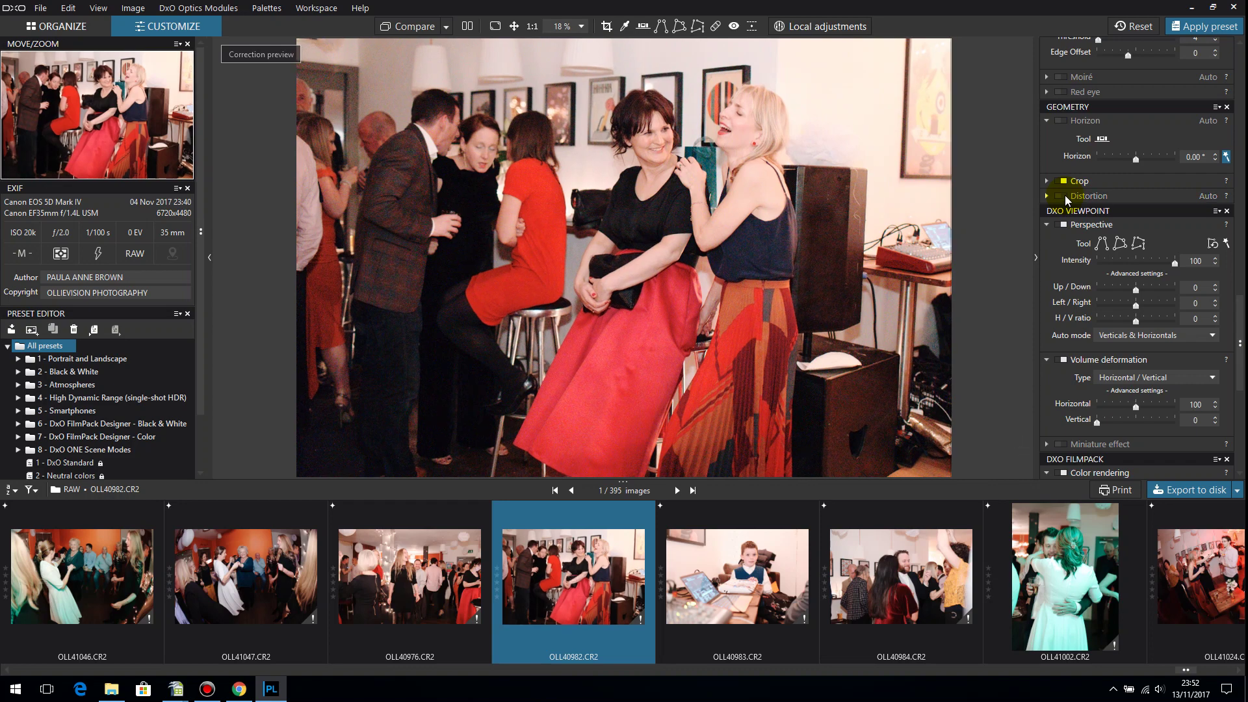
left_click(1064, 195)
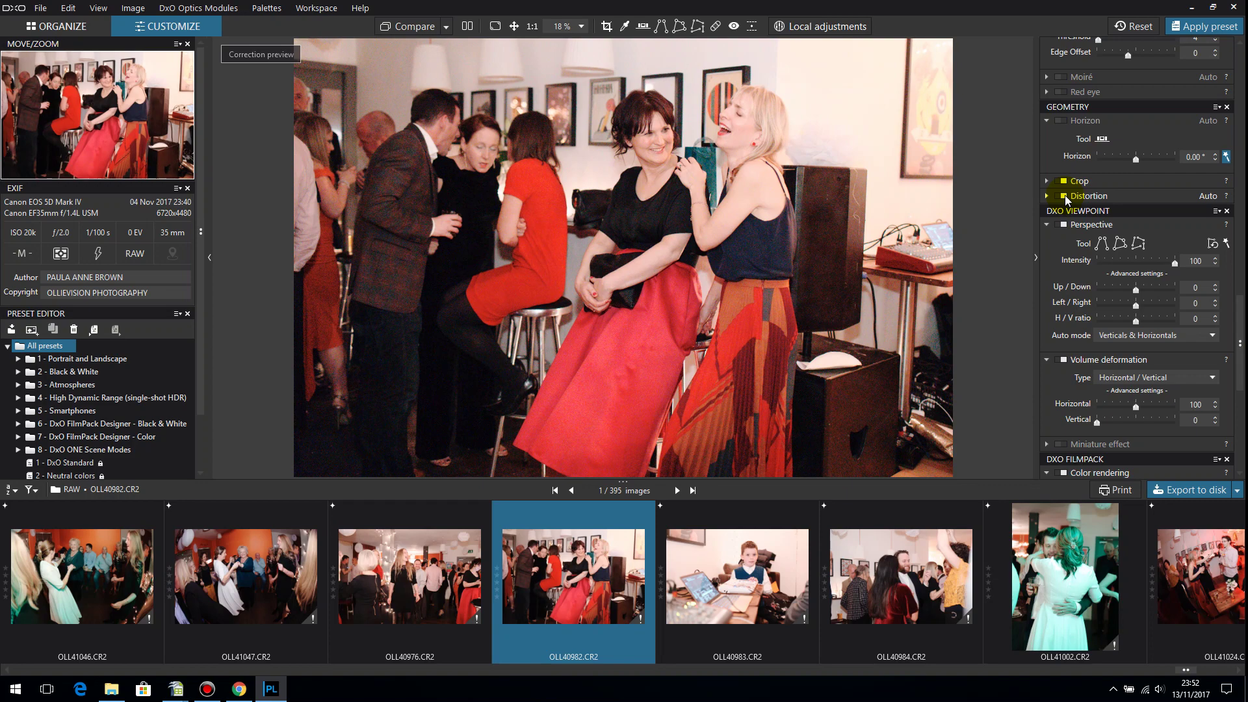
left_click_drag(1242, 342, 1243, 391)
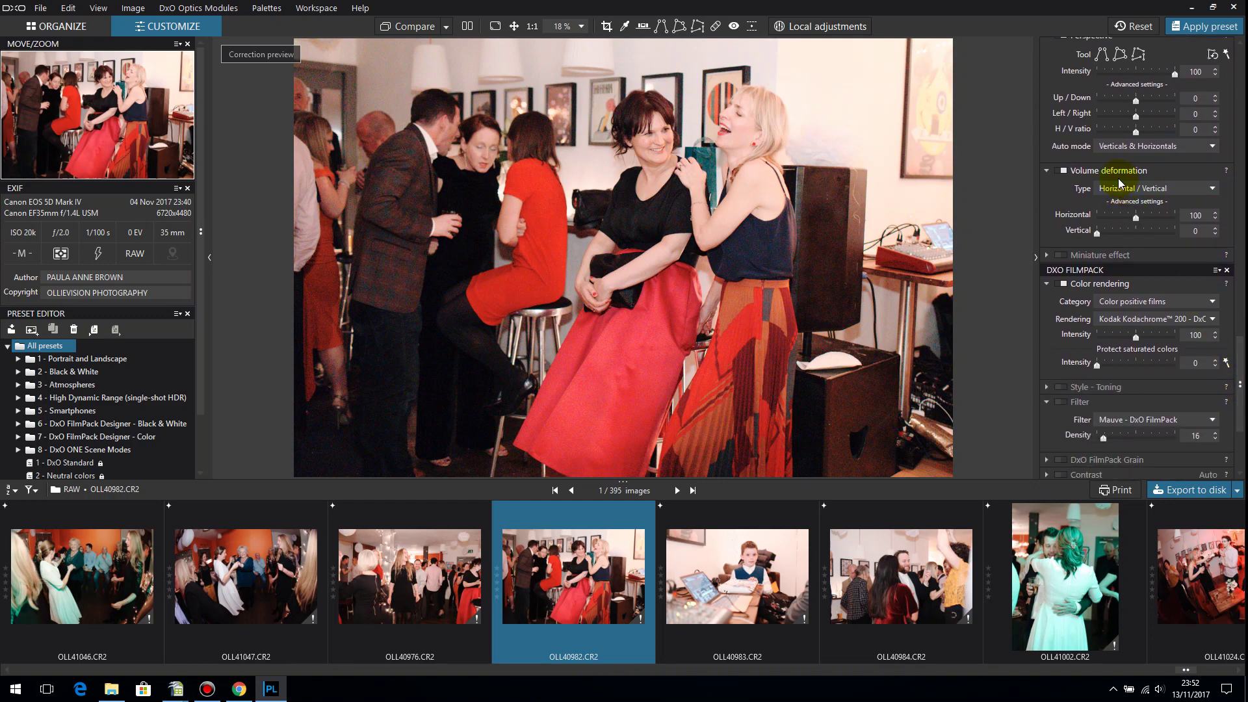
left_click(1064, 171)
left_click(1065, 171)
left_click(1064, 171)
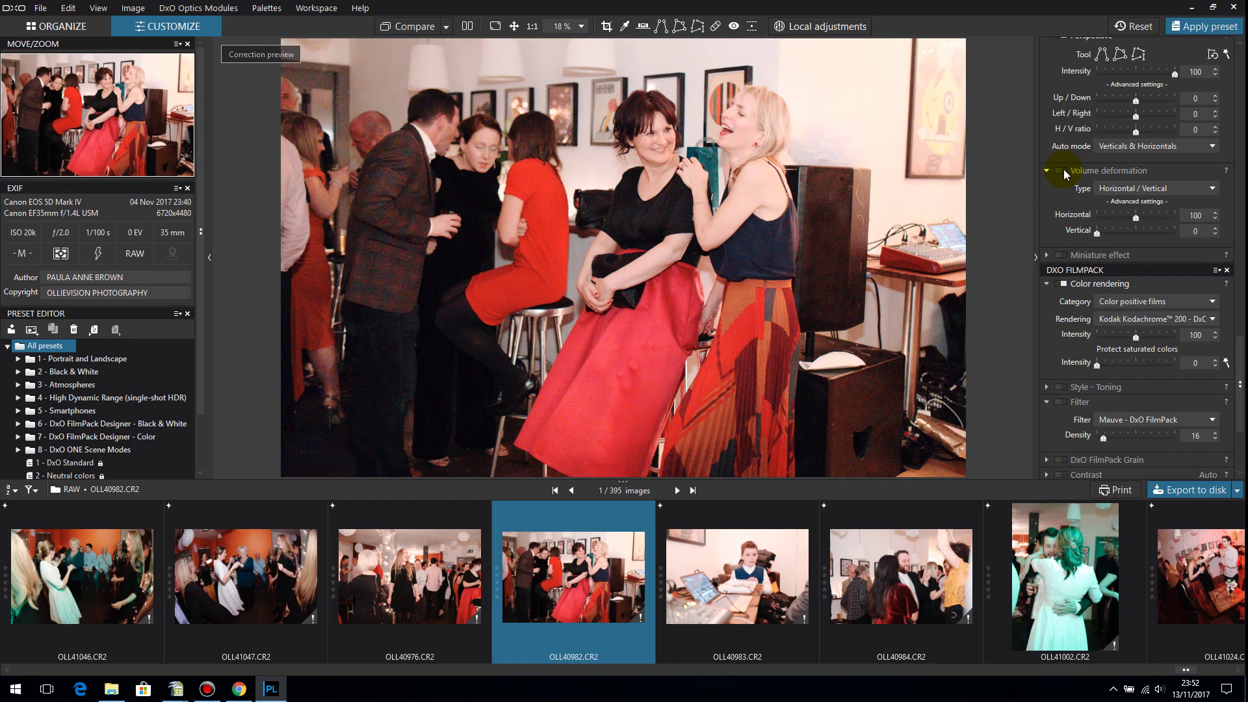
left_click(1063, 171)
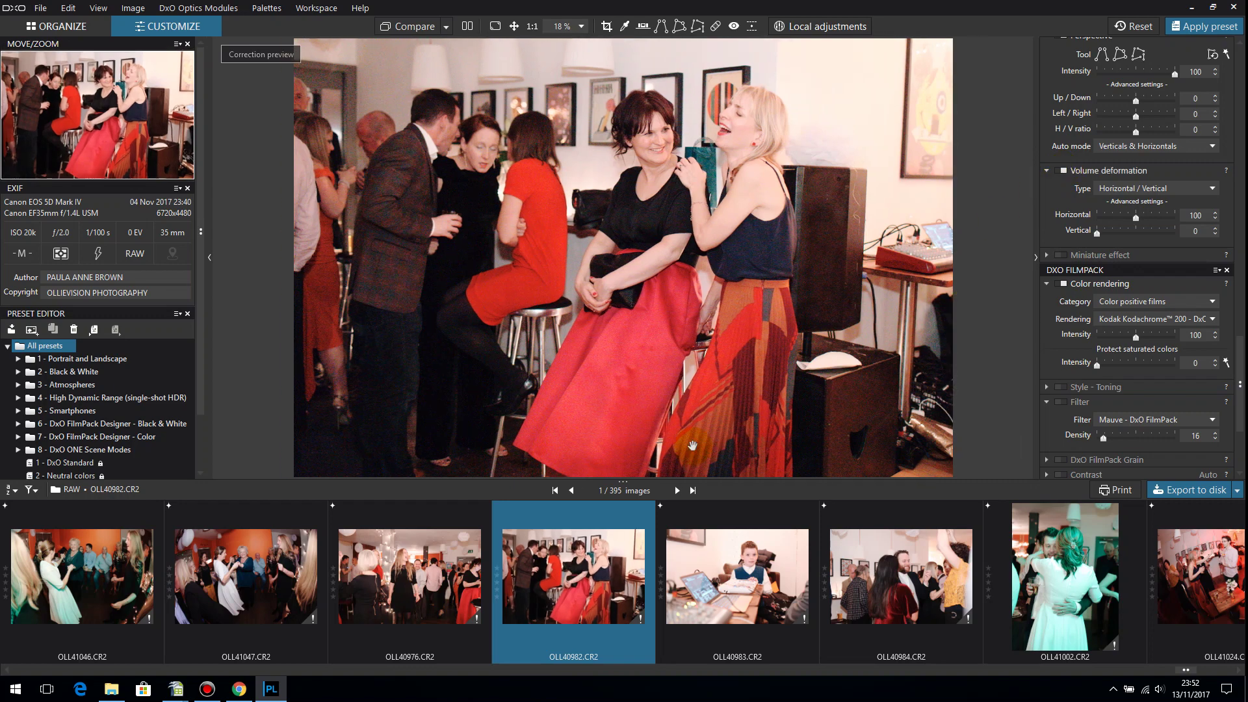
left_click(359, 624, "ctrl")
scroll(359, 624, "up", 3)
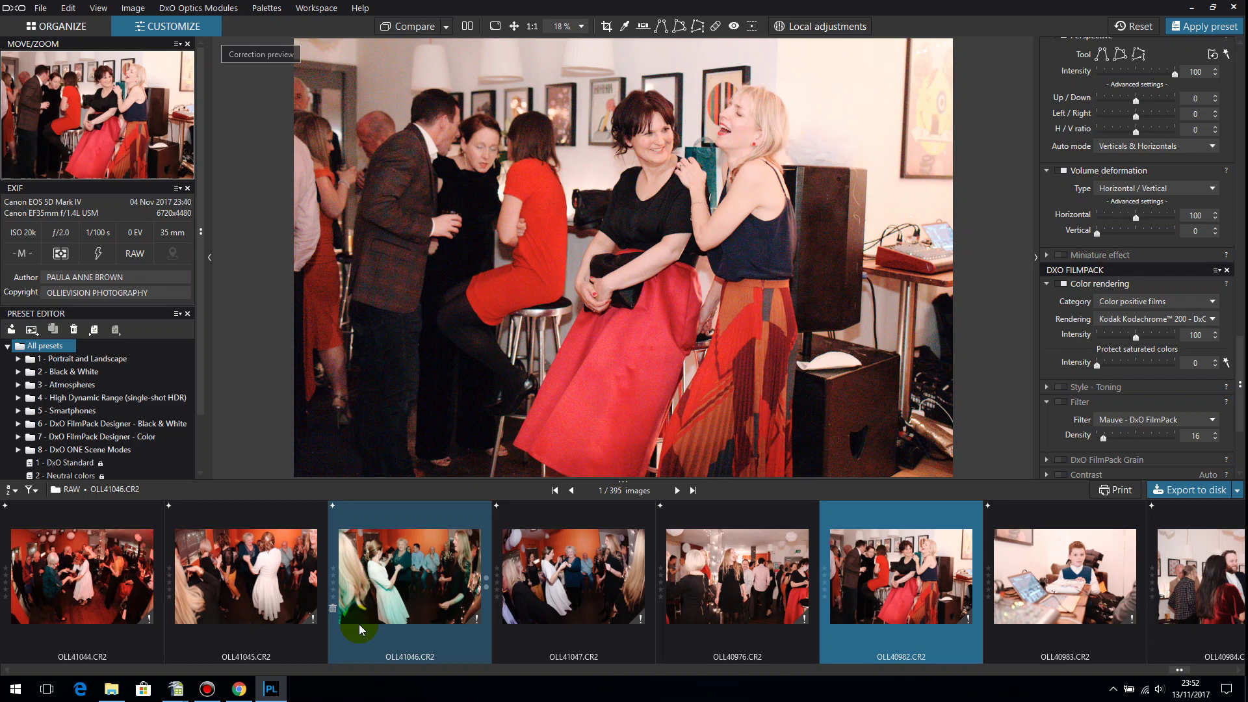
scroll(358, 624, "up", 4)
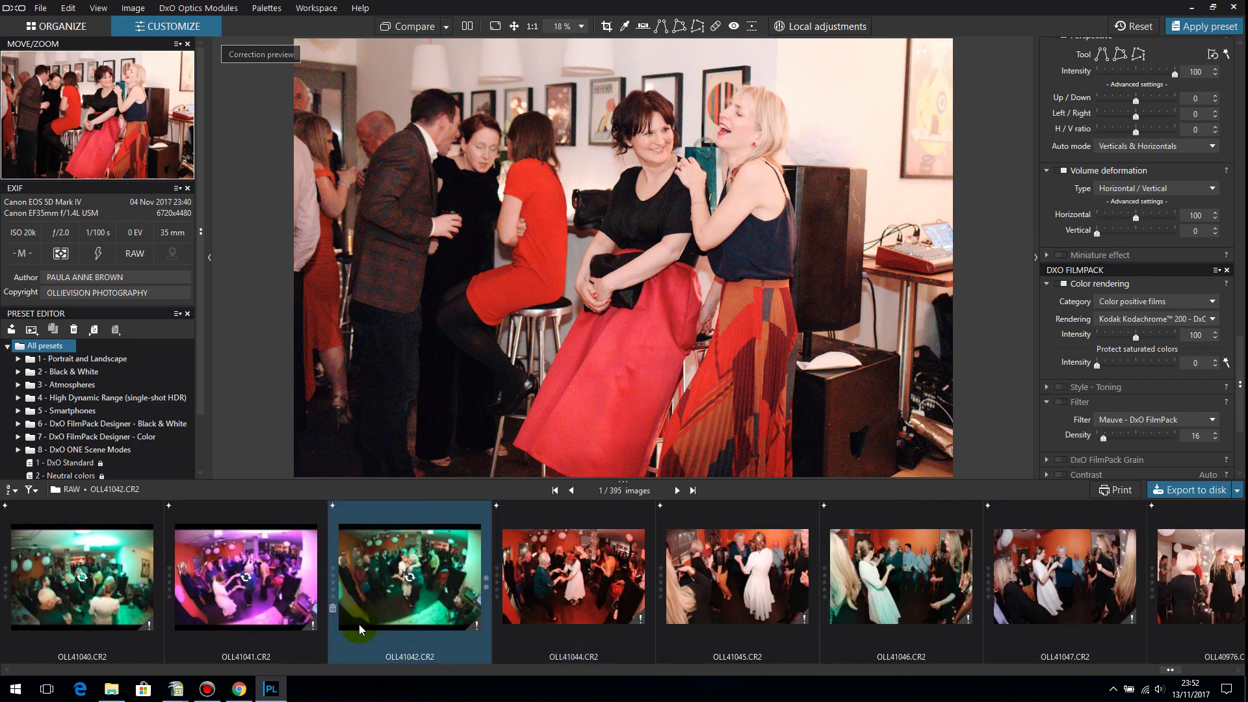
scroll(359, 624, "up", 1)
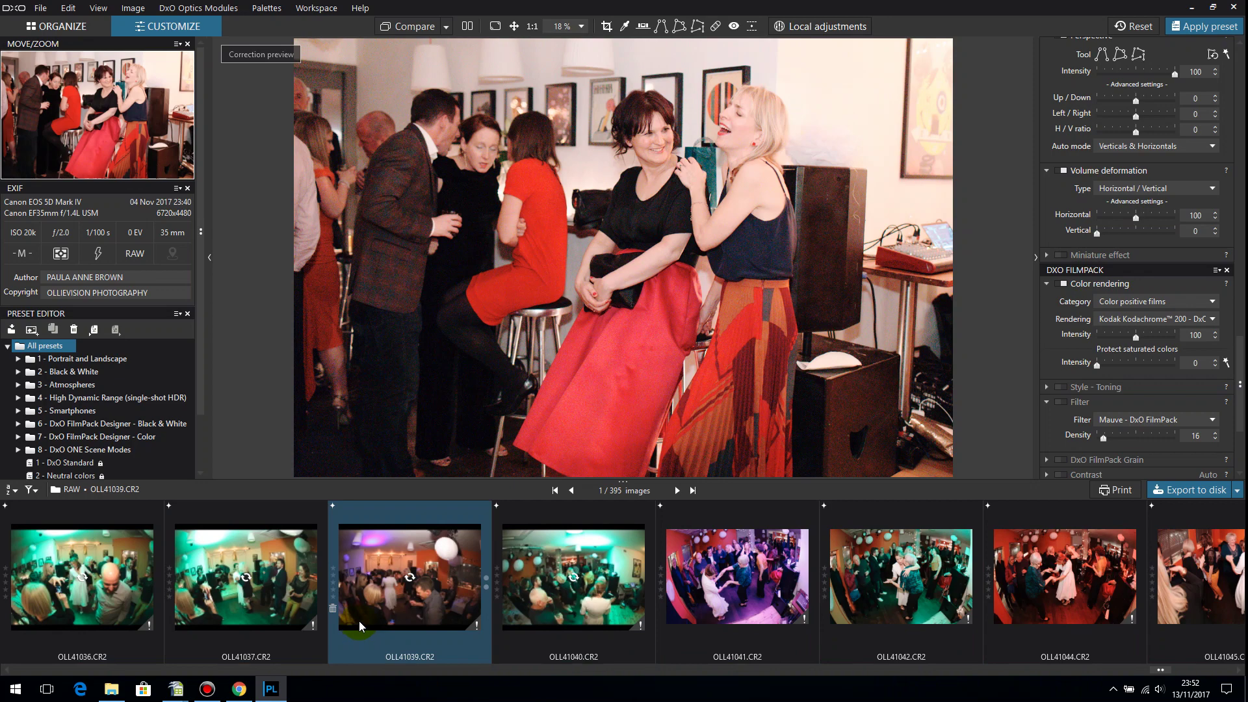
scroll(359, 623, "down", 6)
scroll(359, 621, "down", 5)
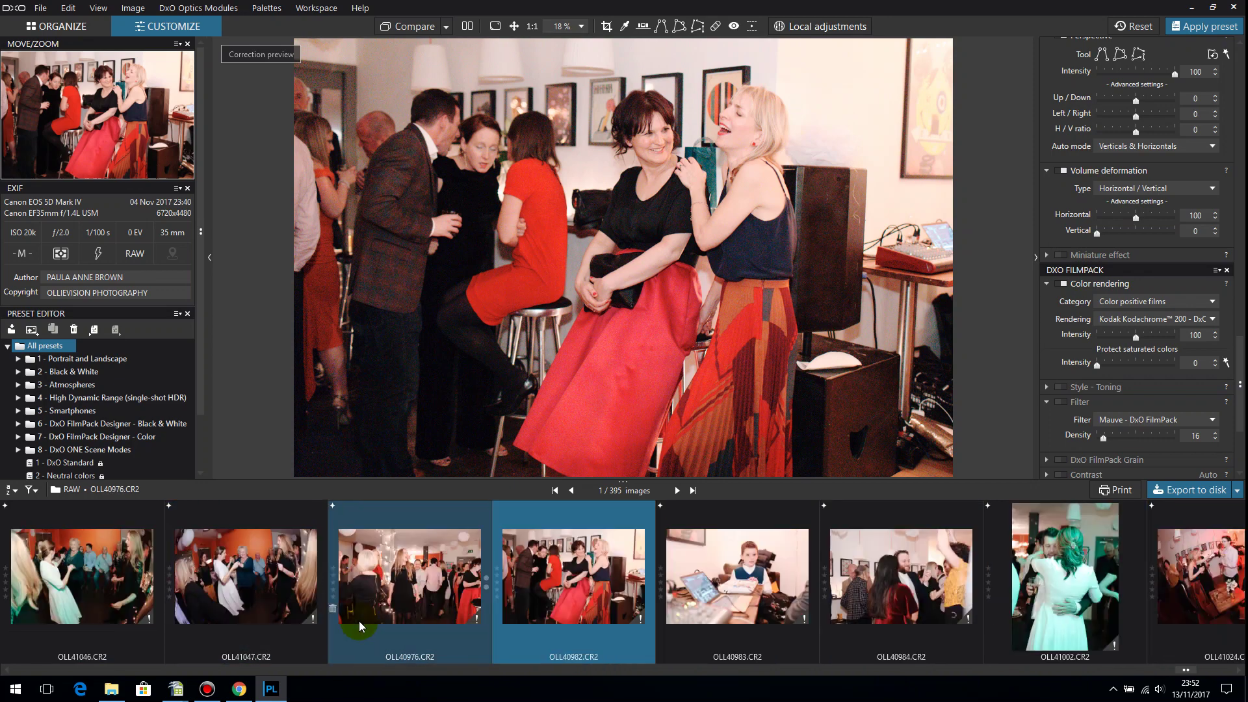
scroll(359, 622, "up", 4)
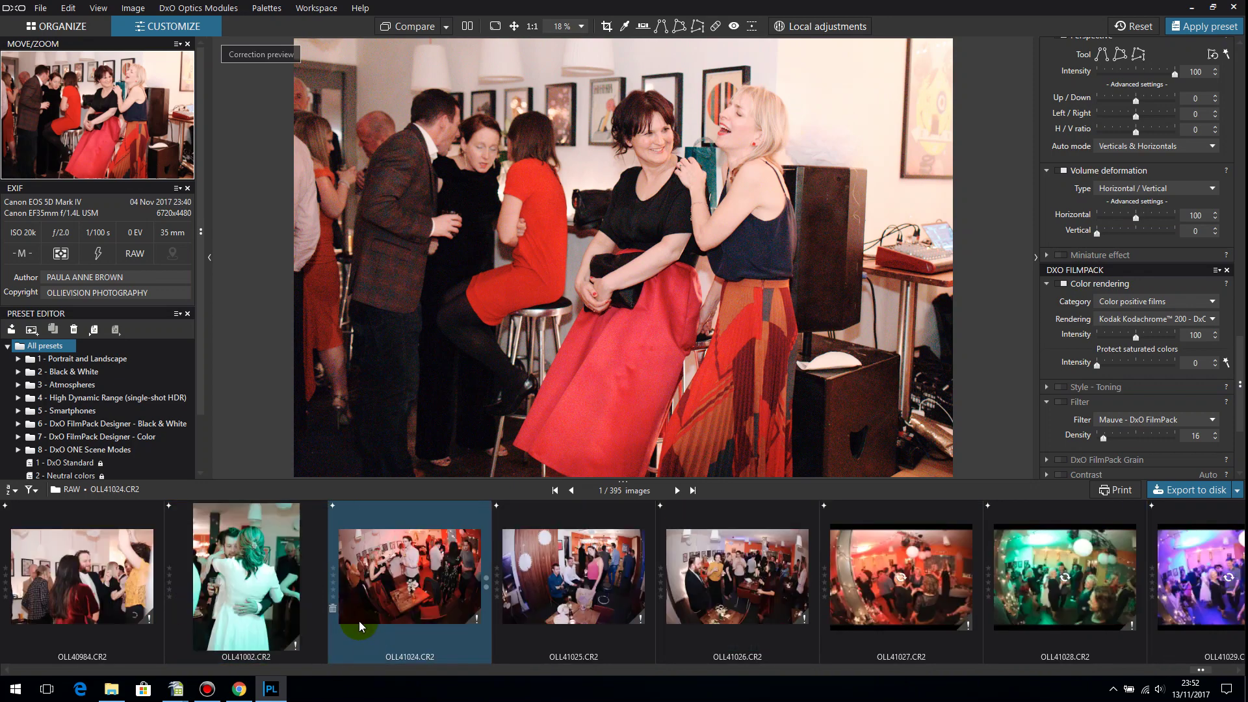
scroll(247, 629, "up", 10)
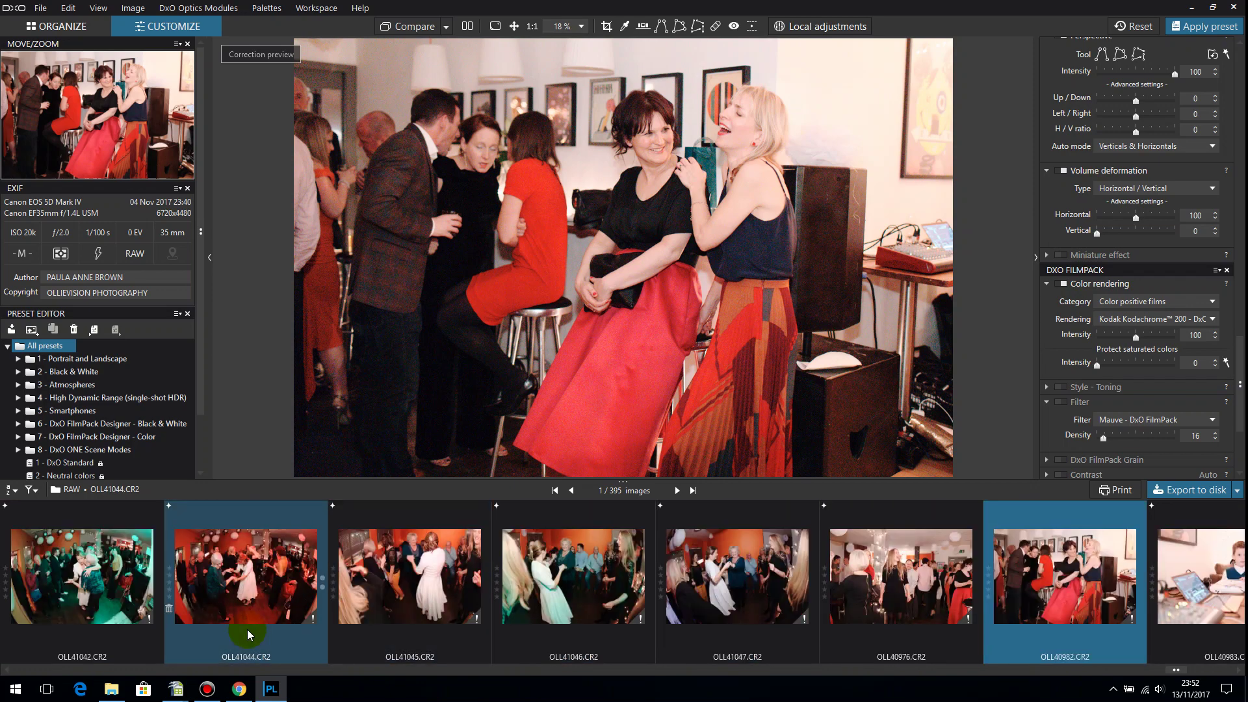
scroll(247, 629, "up", 3)
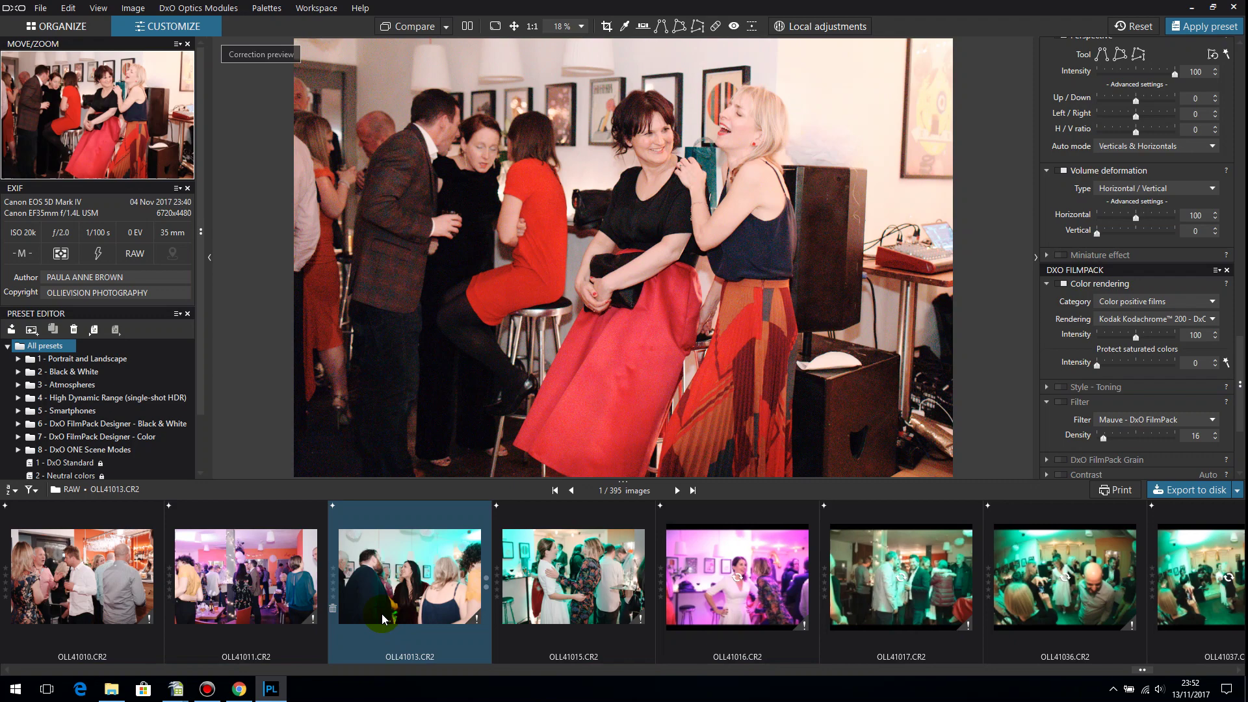
left_click(247, 599)
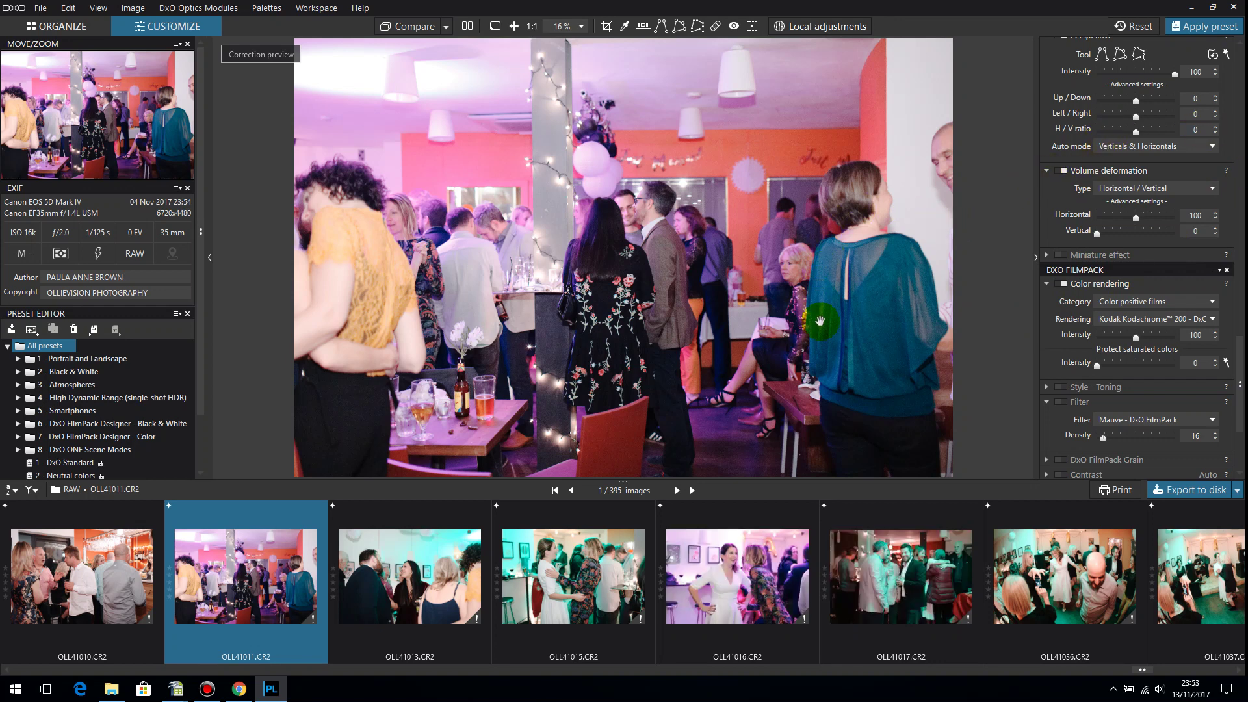
left_click(1063, 171)
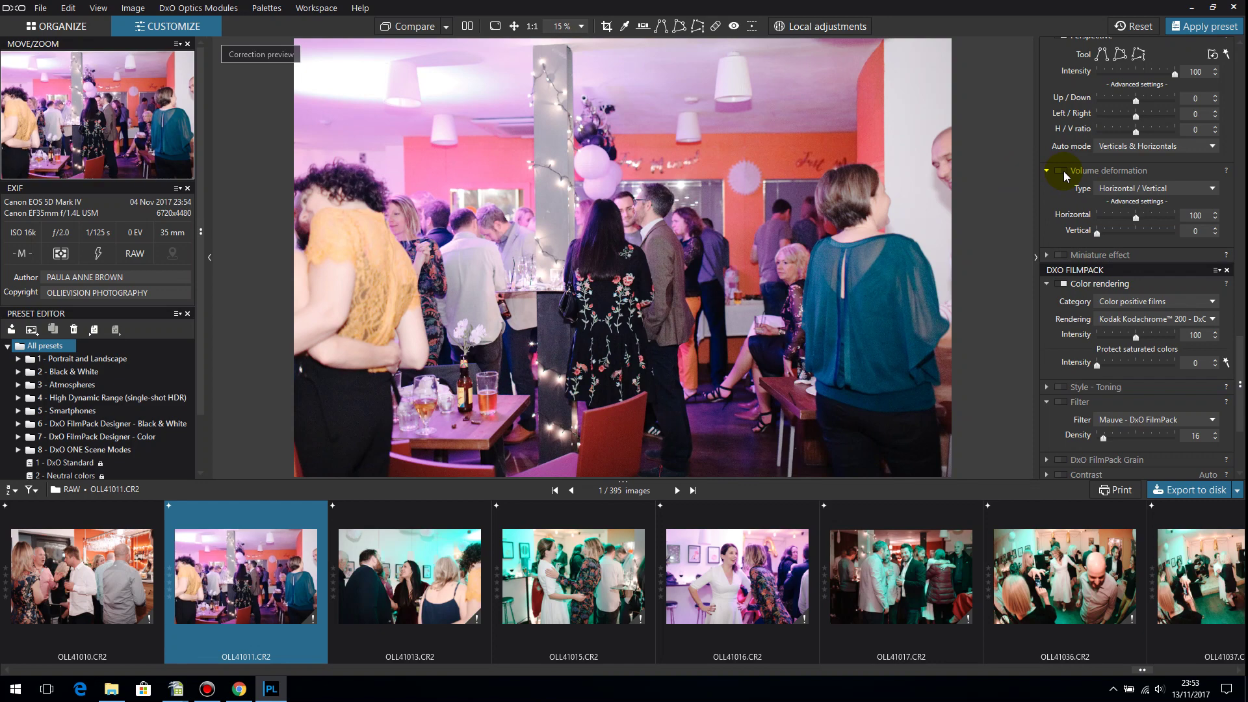
left_click(400, 29)
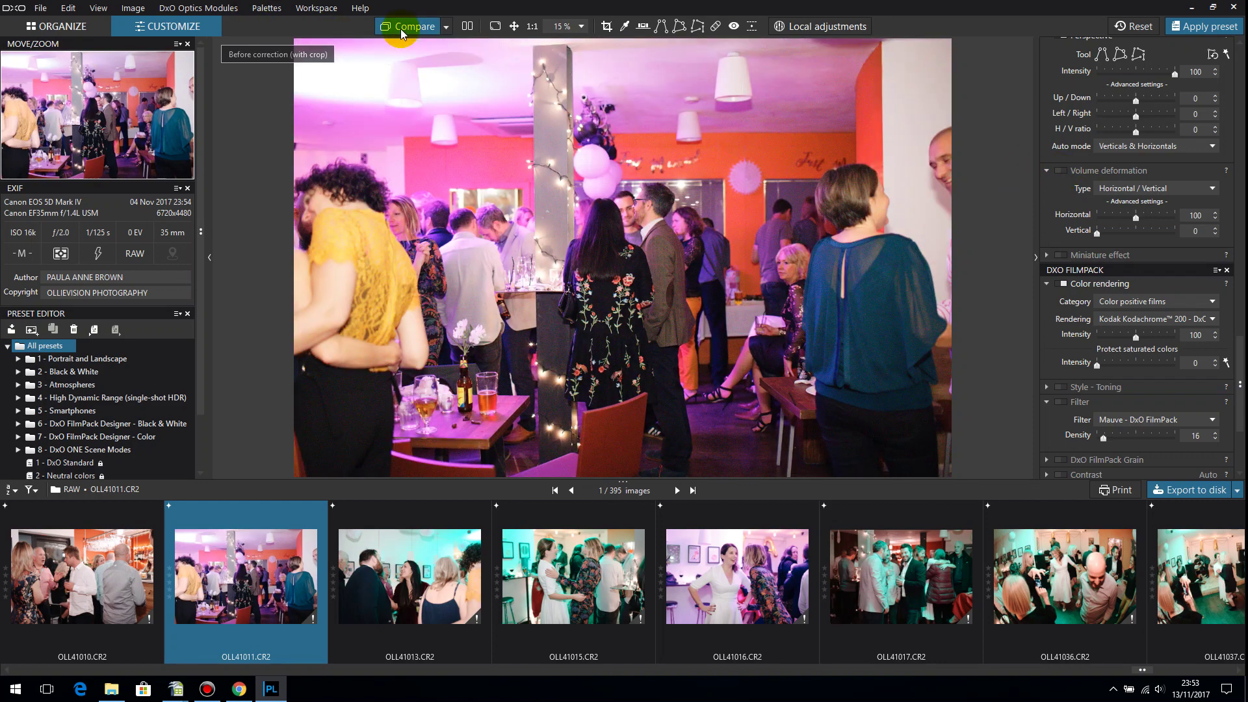
left_click(401, 28)
left_click(400, 29)
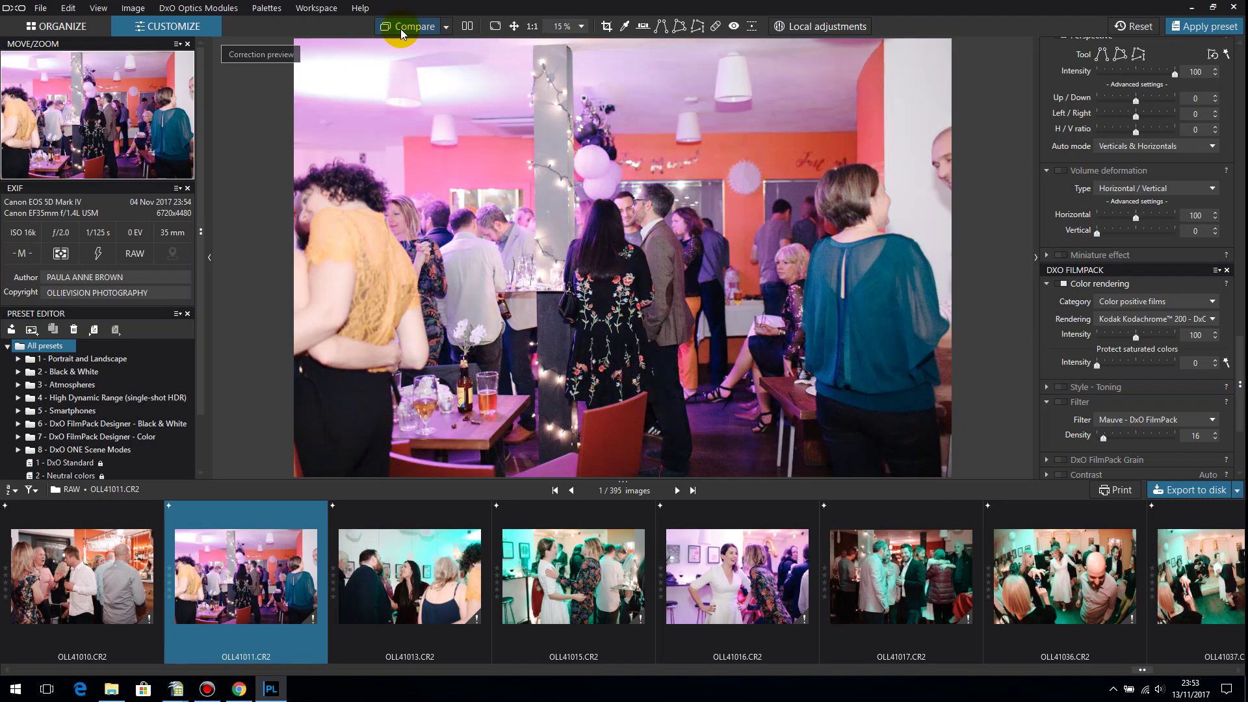
left_click(401, 29)
left_click(400, 29)
left_click(1060, 173)
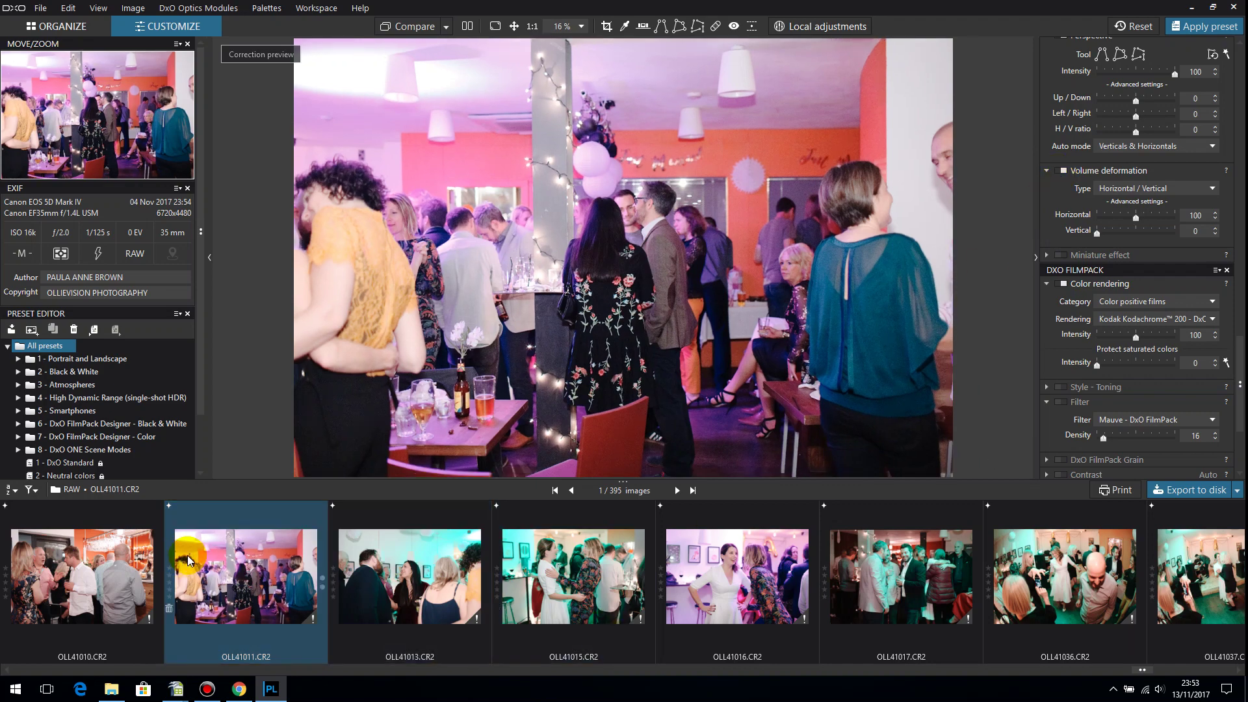
Select OLL40982 in the filmstrip and scroll the Correction palette to Noise reduction - RAW.
scroll(250, 579, "down", 3)
left_click(871, 627)
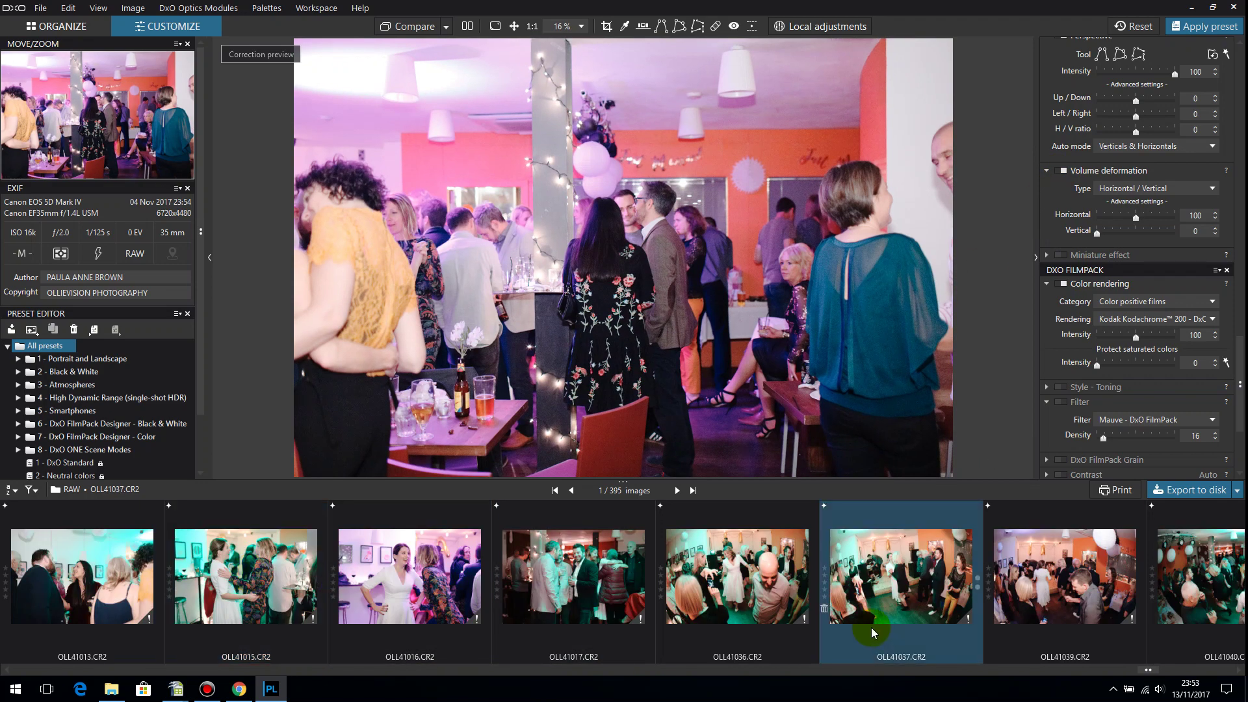
scroll(848, 630, "down", 5)
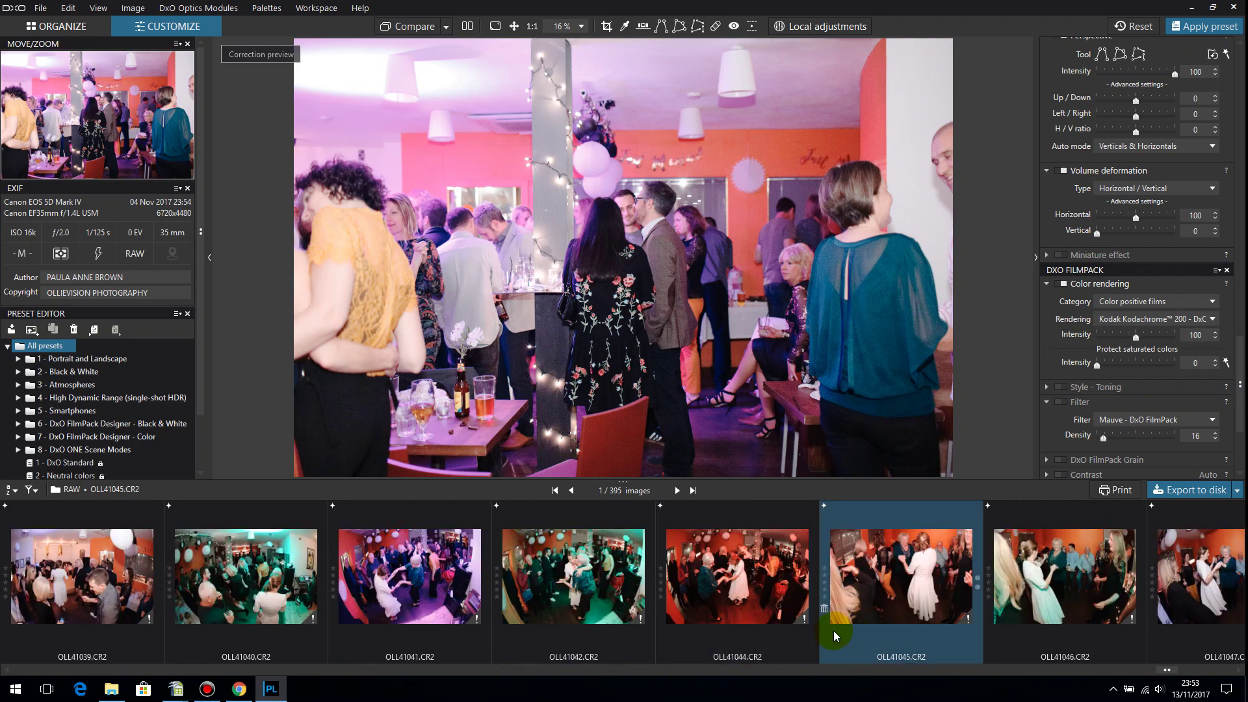
left_click(1102, 554)
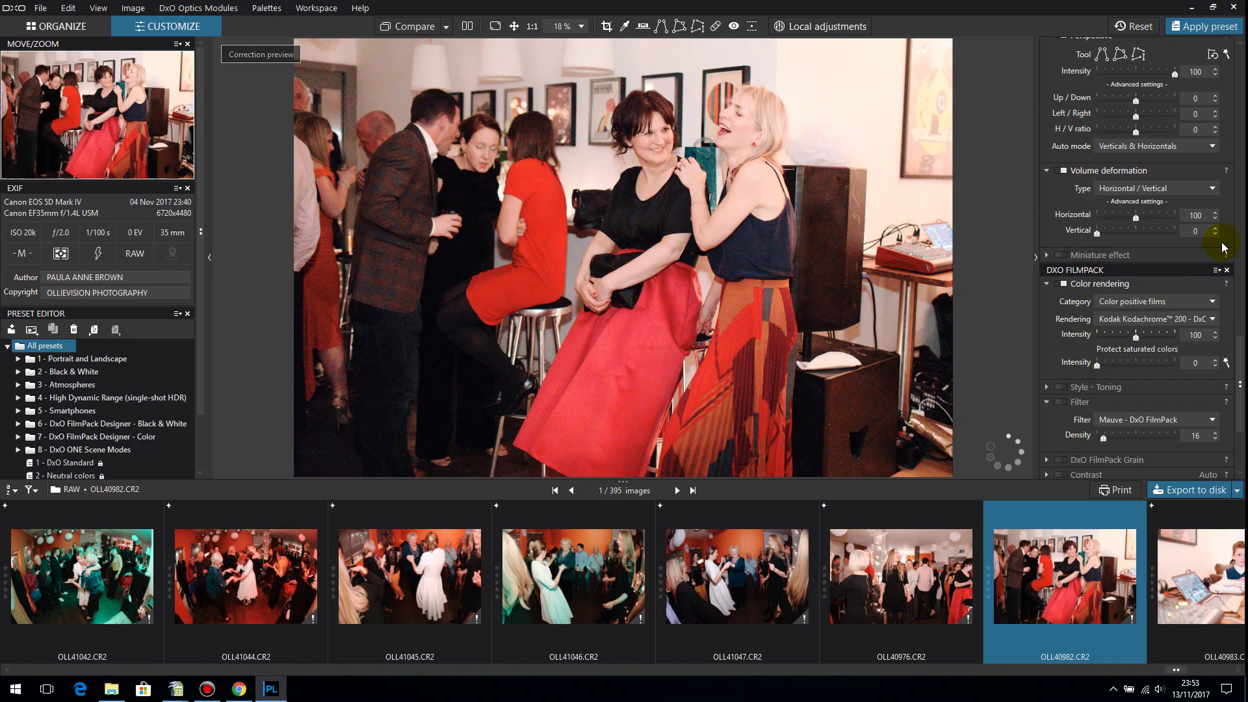
scroll(1242, 378, "down", 3)
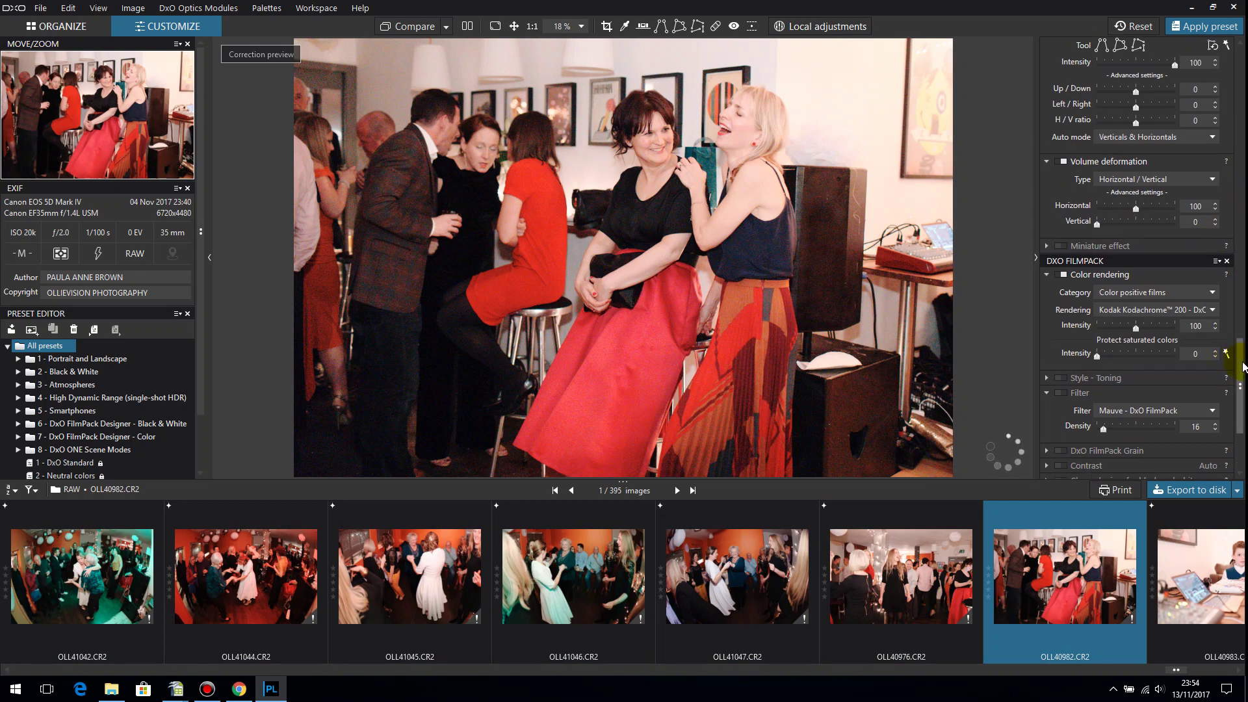
scroll(1243, 377, "down", 6)
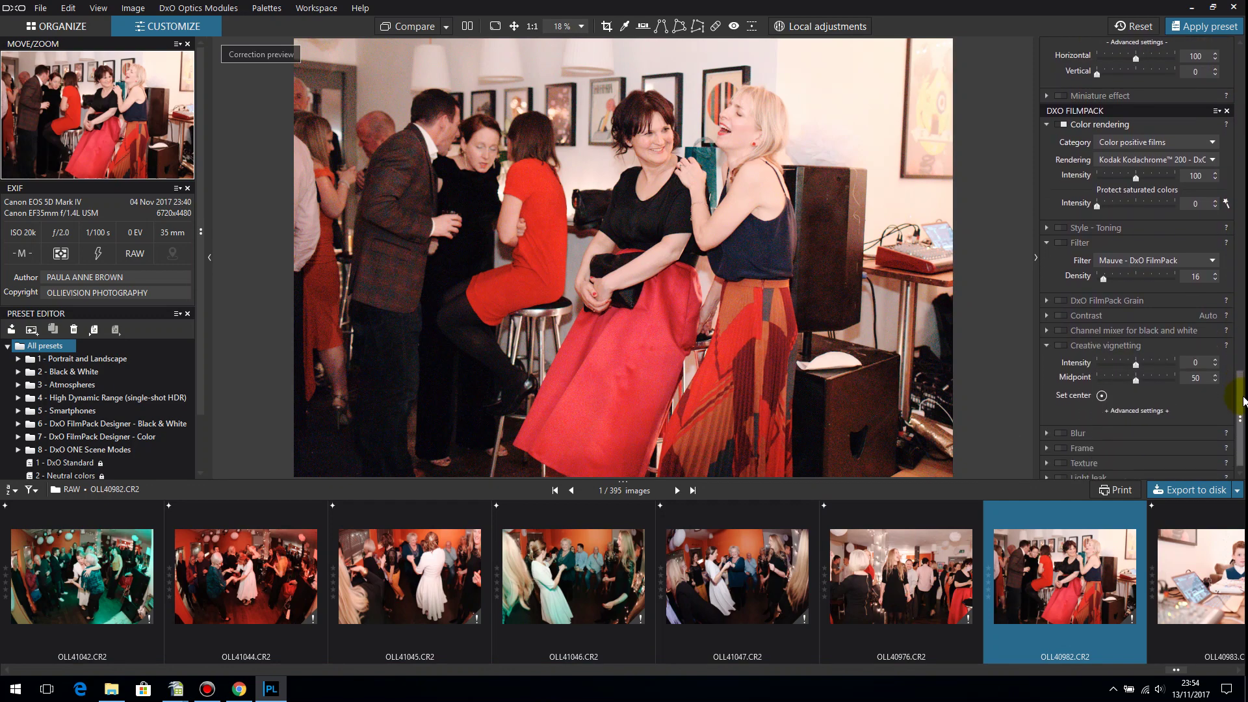
left_click_drag(1245, 399, 1244, 173)
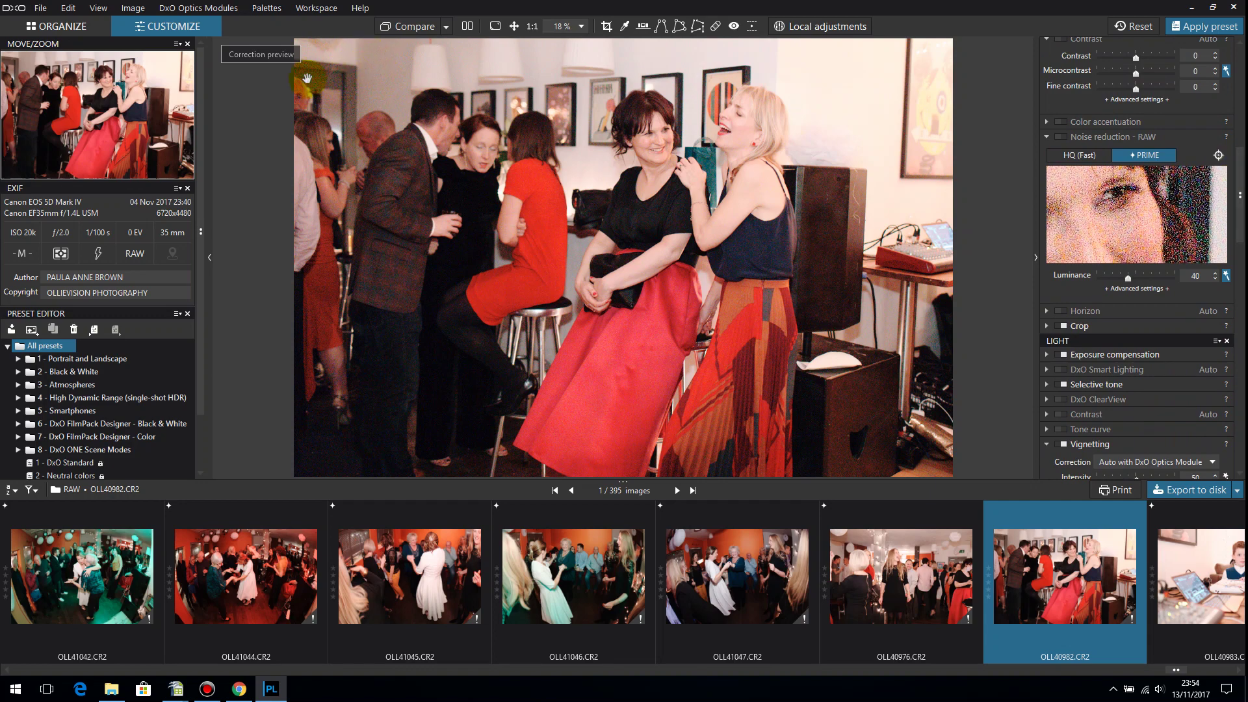
Show the original and corrected photo side by side at 100% size.
left_click(531, 27)
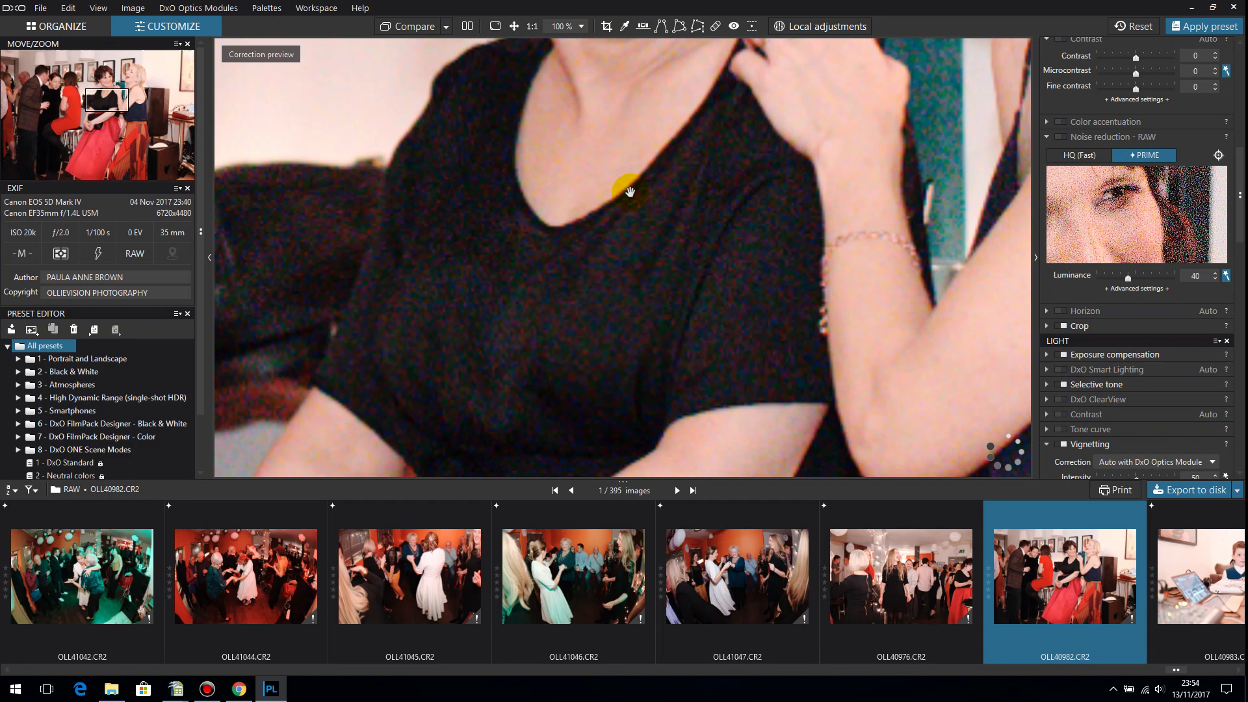
left_click(388, 27)
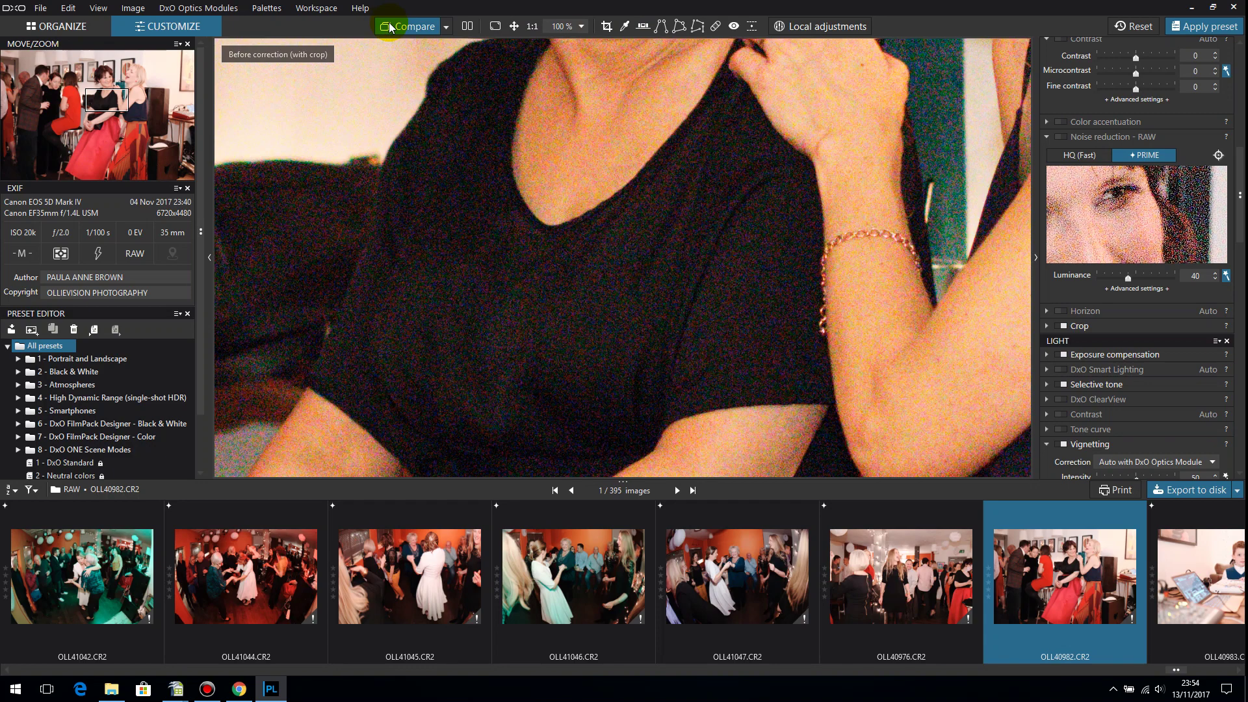
left_click(467, 26)
Pan and zoom both views onto the smiling woman's face at about 120%.
left_click_drag(338, 197, 421, 196)
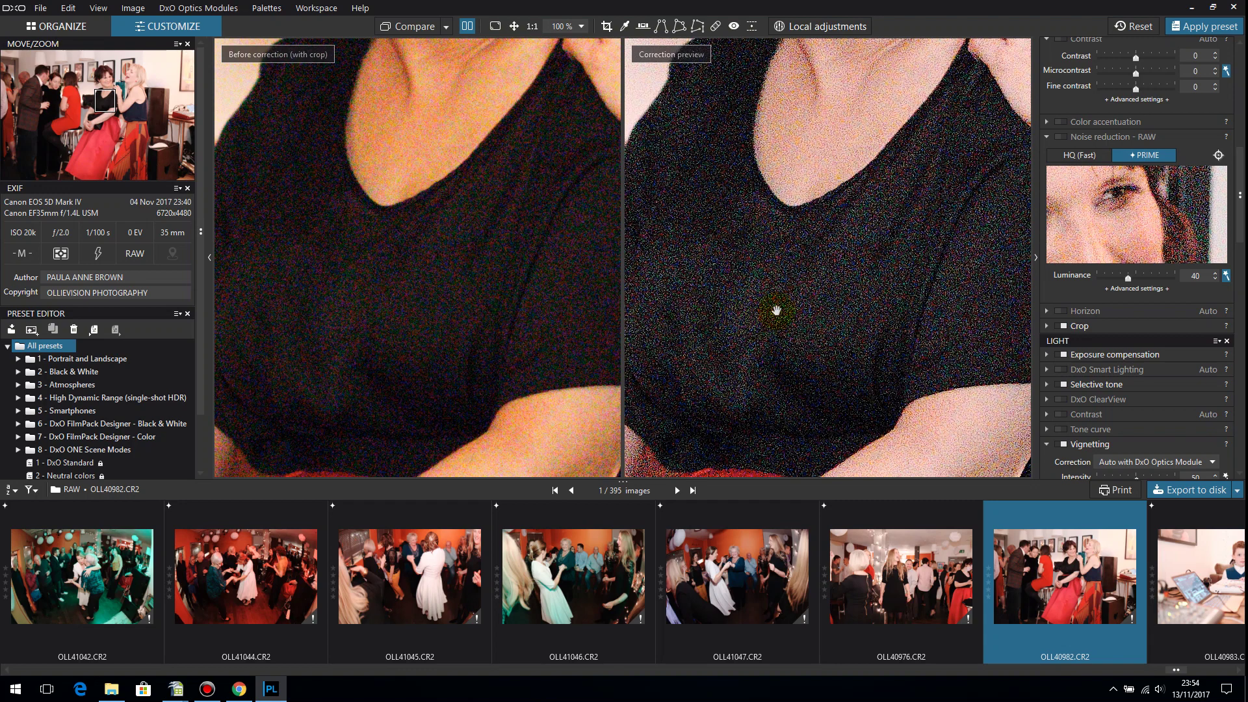
left_click(386, 156)
left_click_drag(386, 156, 400, 284)
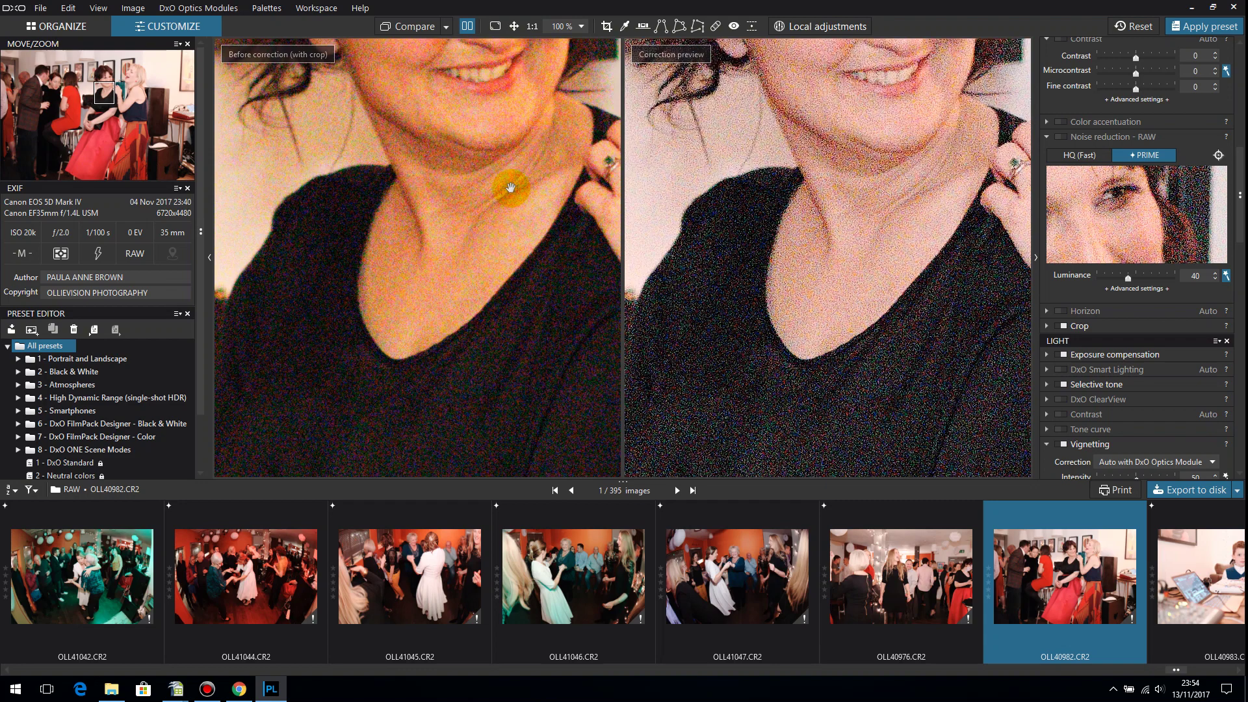
left_click_drag(510, 188, 390, 329)
scroll(434, 226, "up", 1)
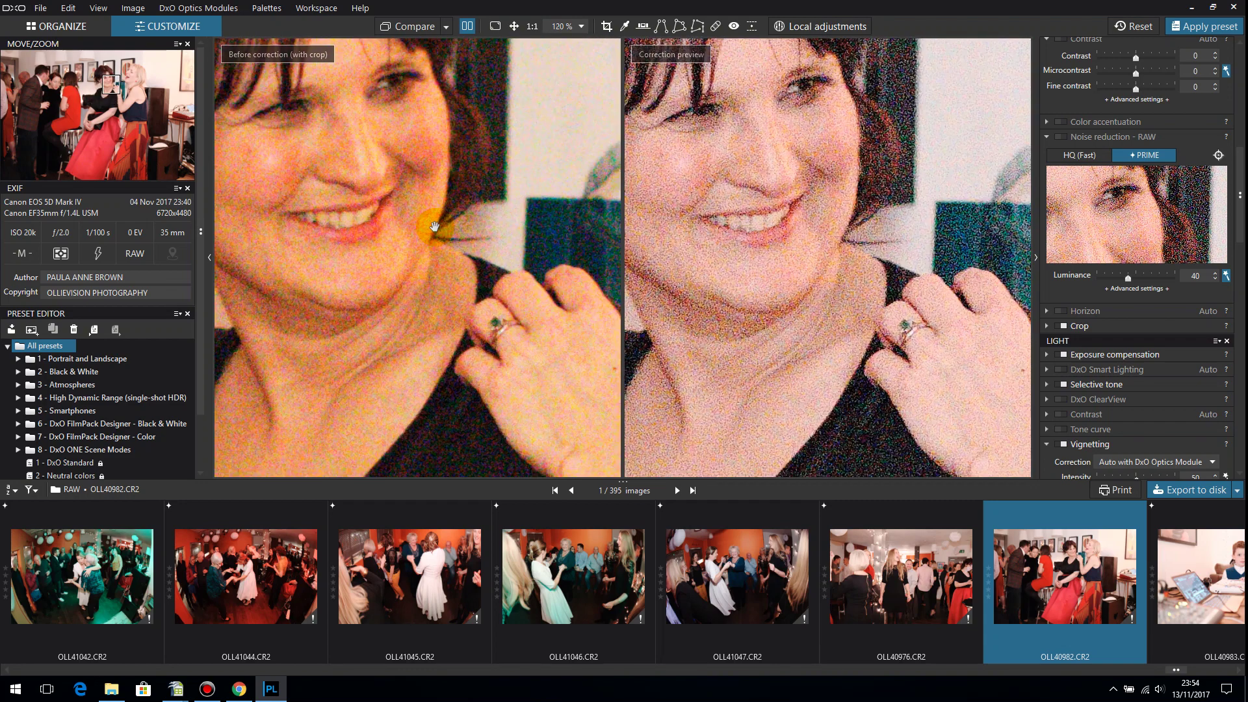
scroll(434, 226, "up", 1)
left_click_drag(412, 237, 390, 275)
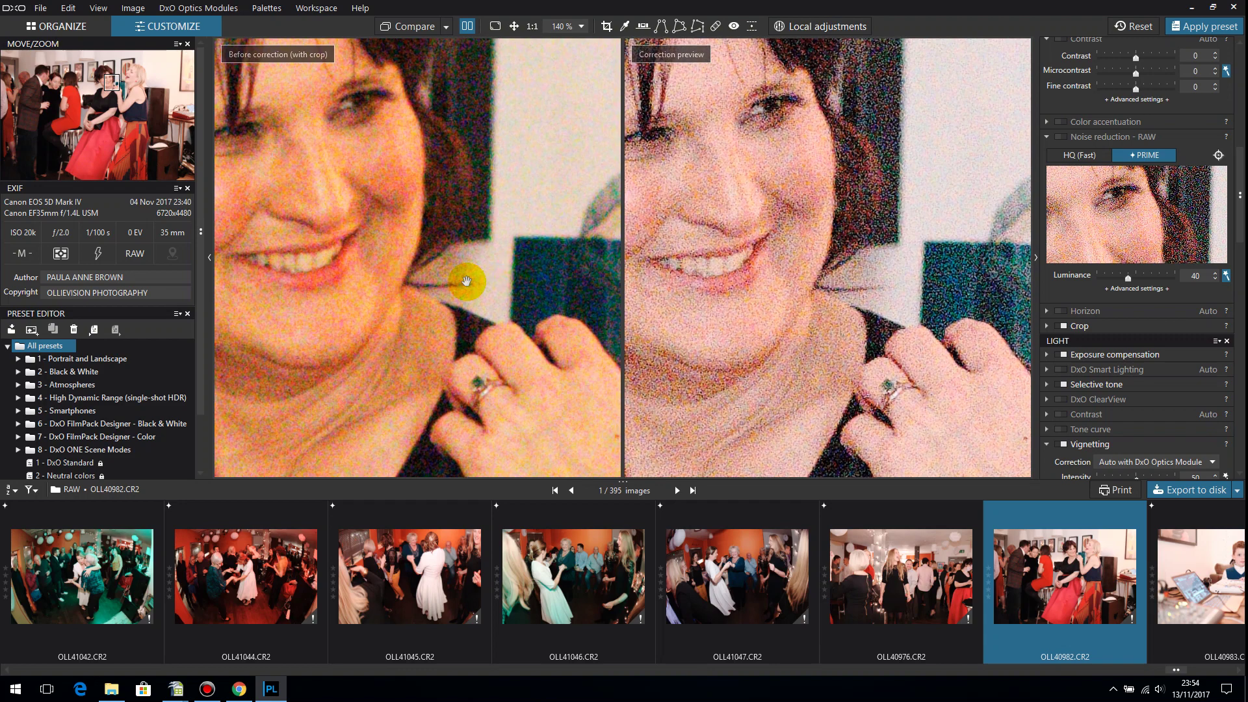
scroll(466, 281, "up", 1)
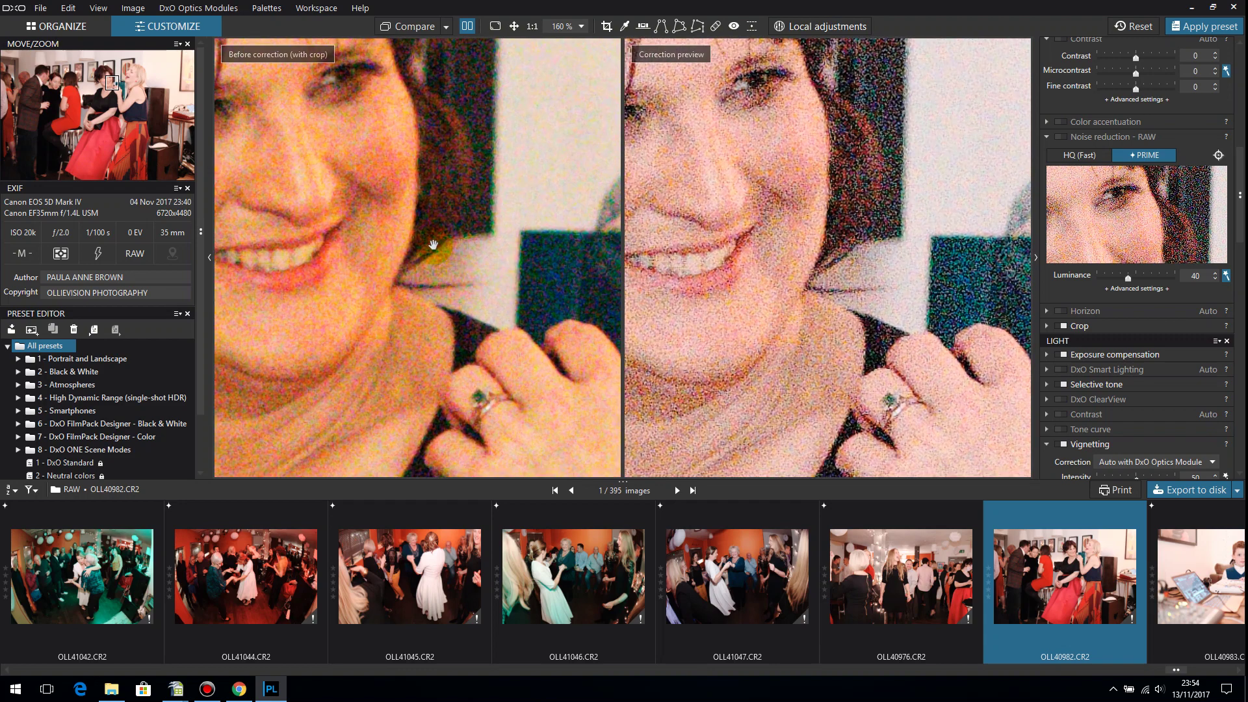
scroll(454, 265, "down", 1)
left_click_drag(454, 264, 468, 228)
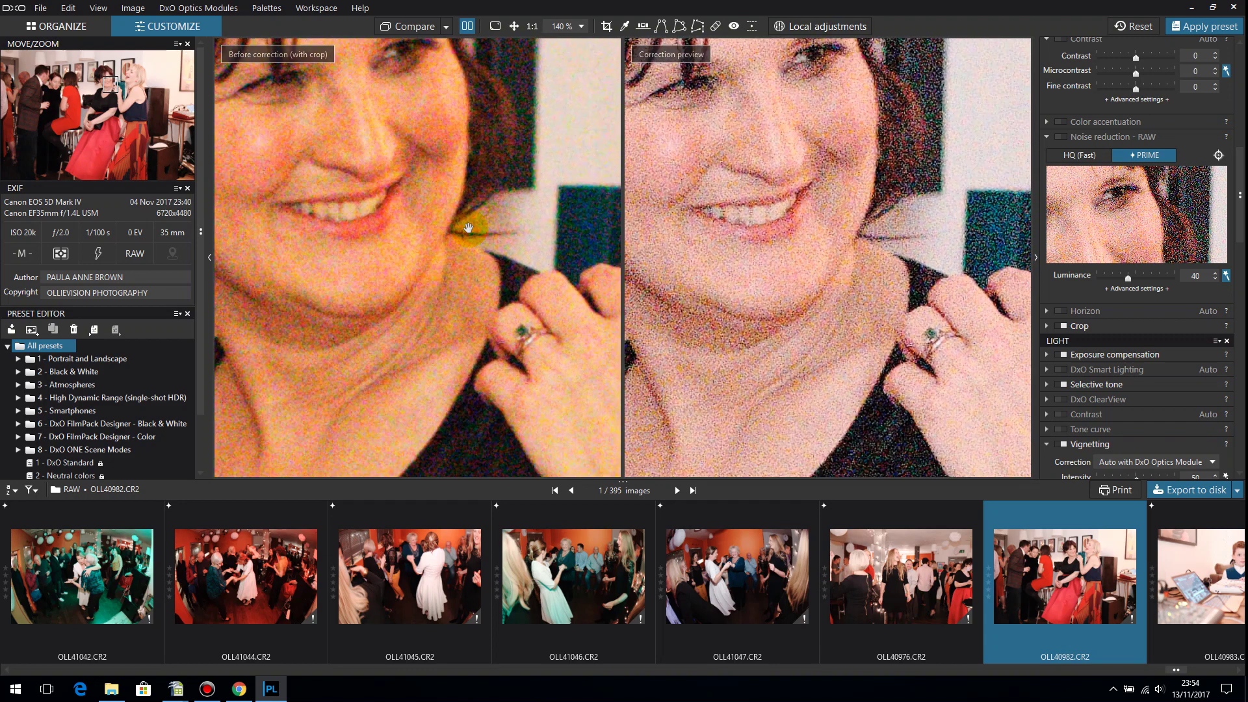
scroll(468, 227, "down", 1)
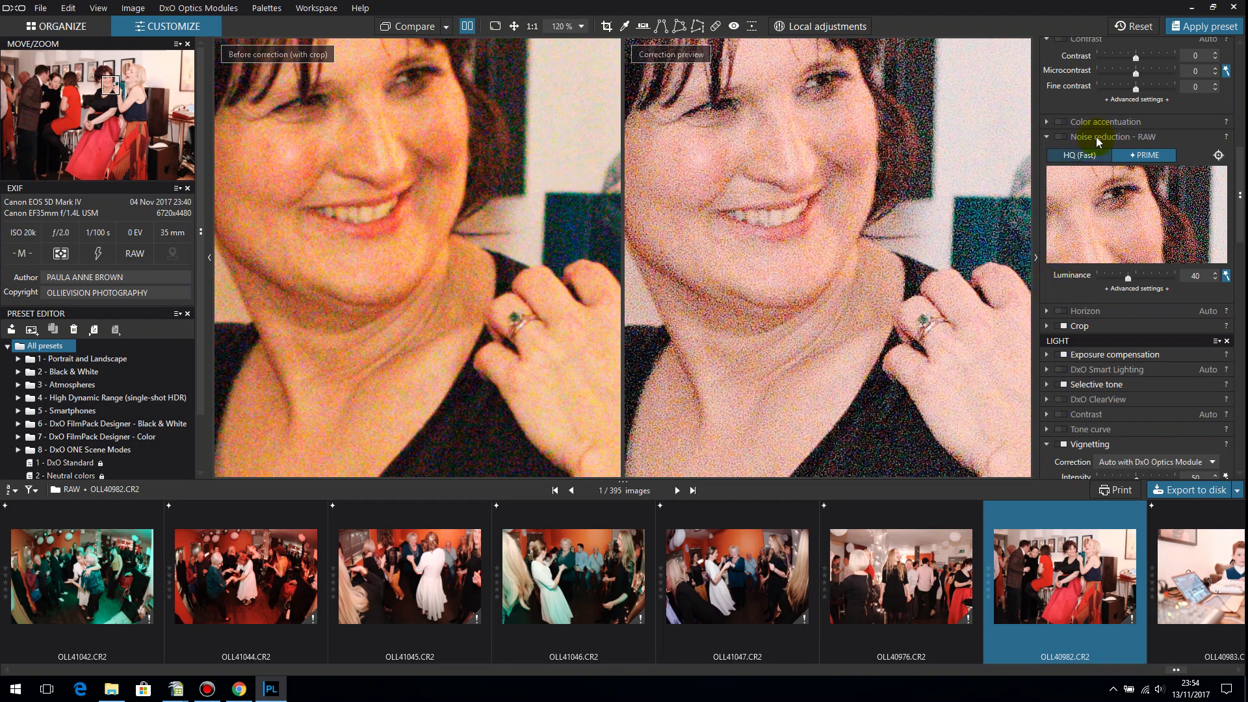
left_click(1079, 156)
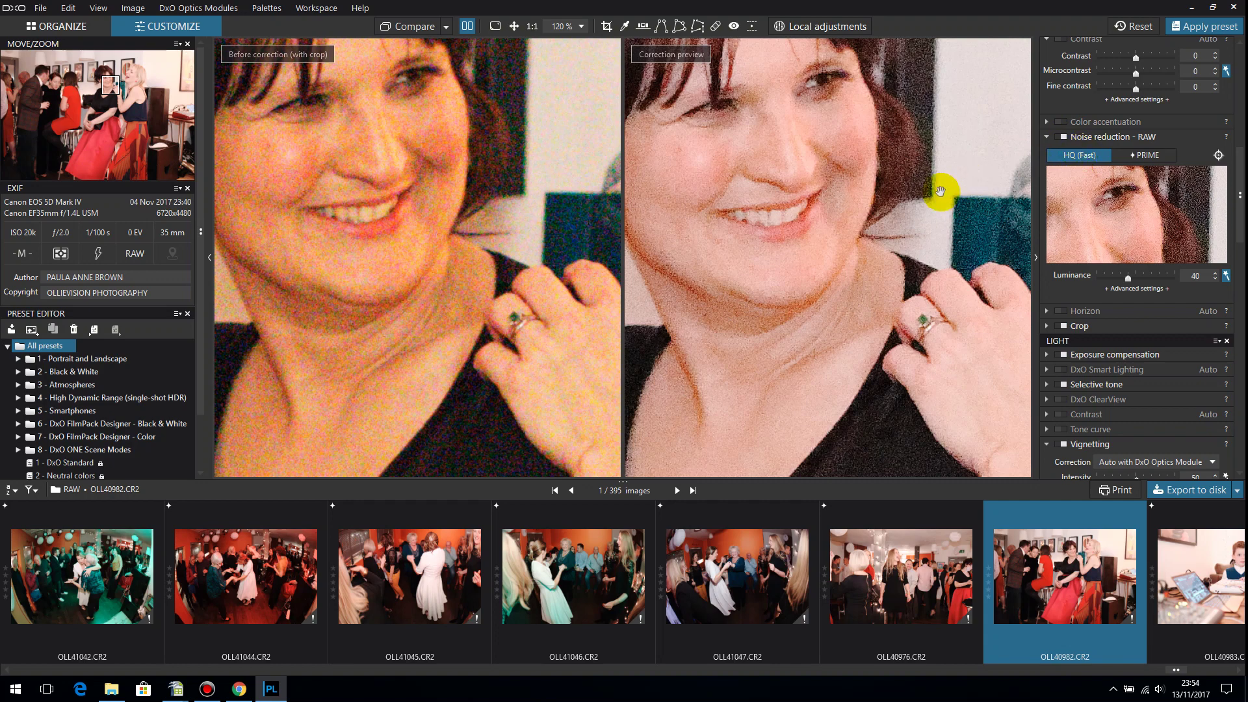
left_click(1136, 154)
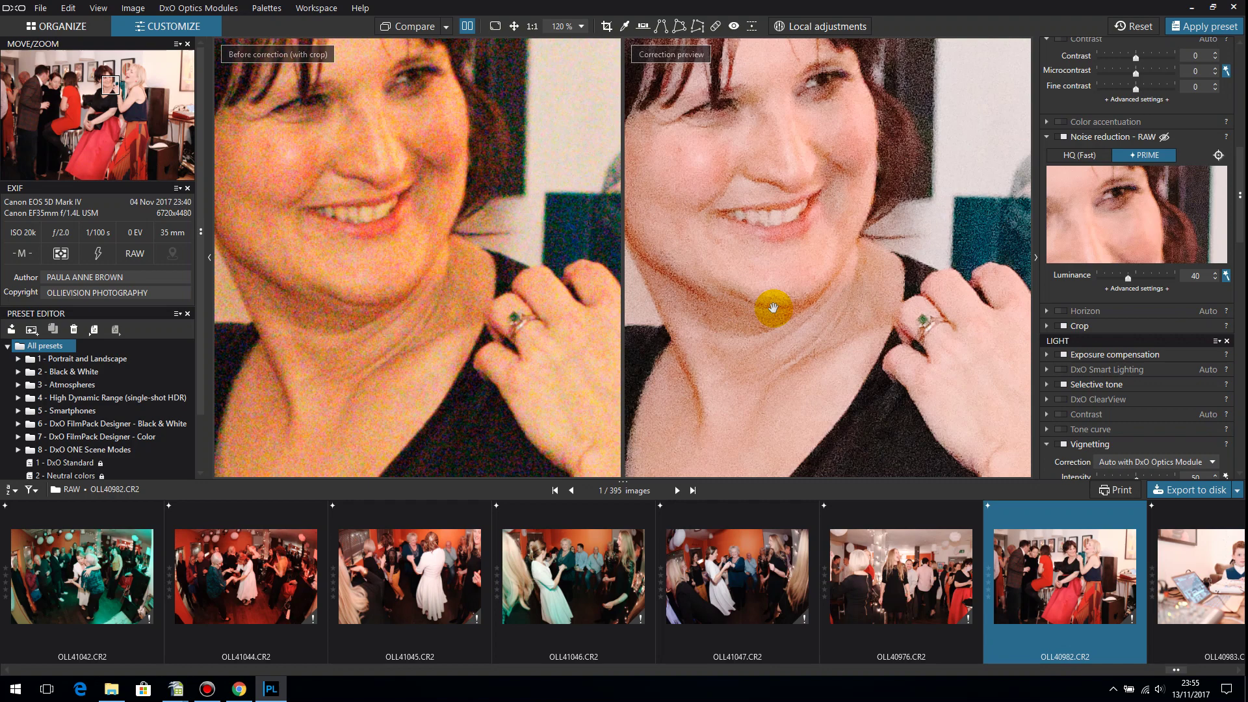
left_click_drag(769, 306, 812, 148)
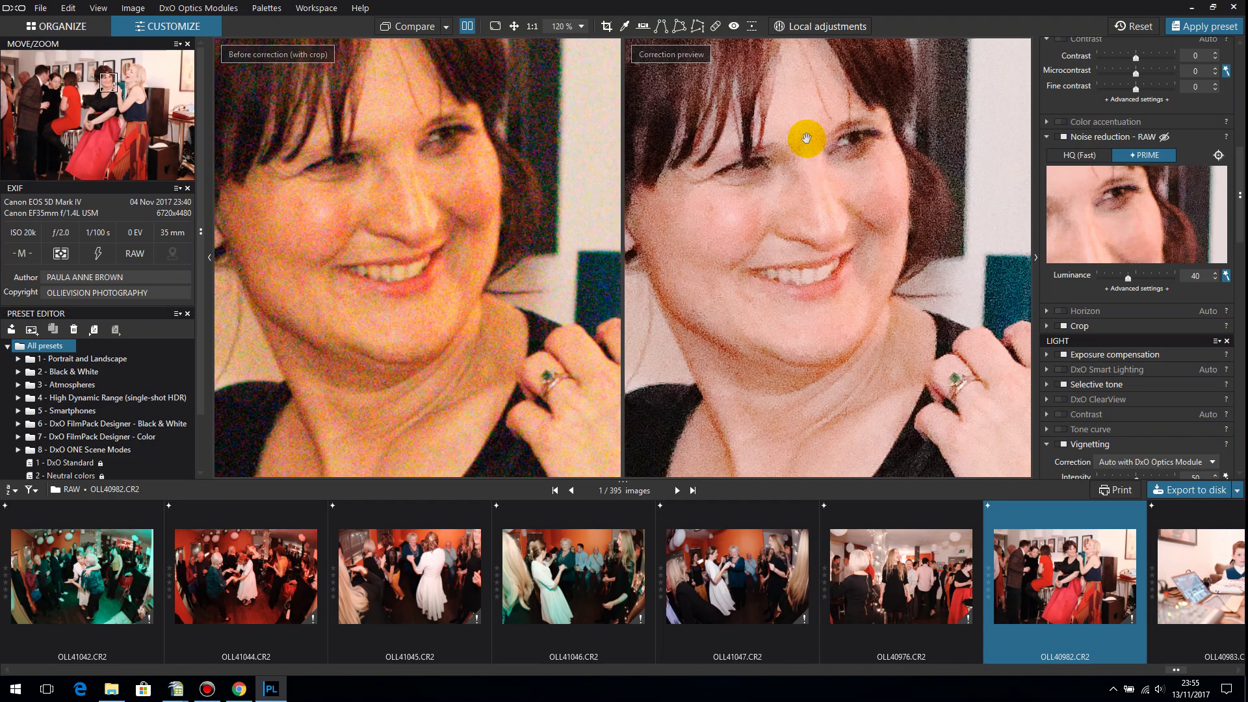
Switch RAW noise reduction to HQ (Fast) and check the woman's hair and face.
left_click(1076, 157)
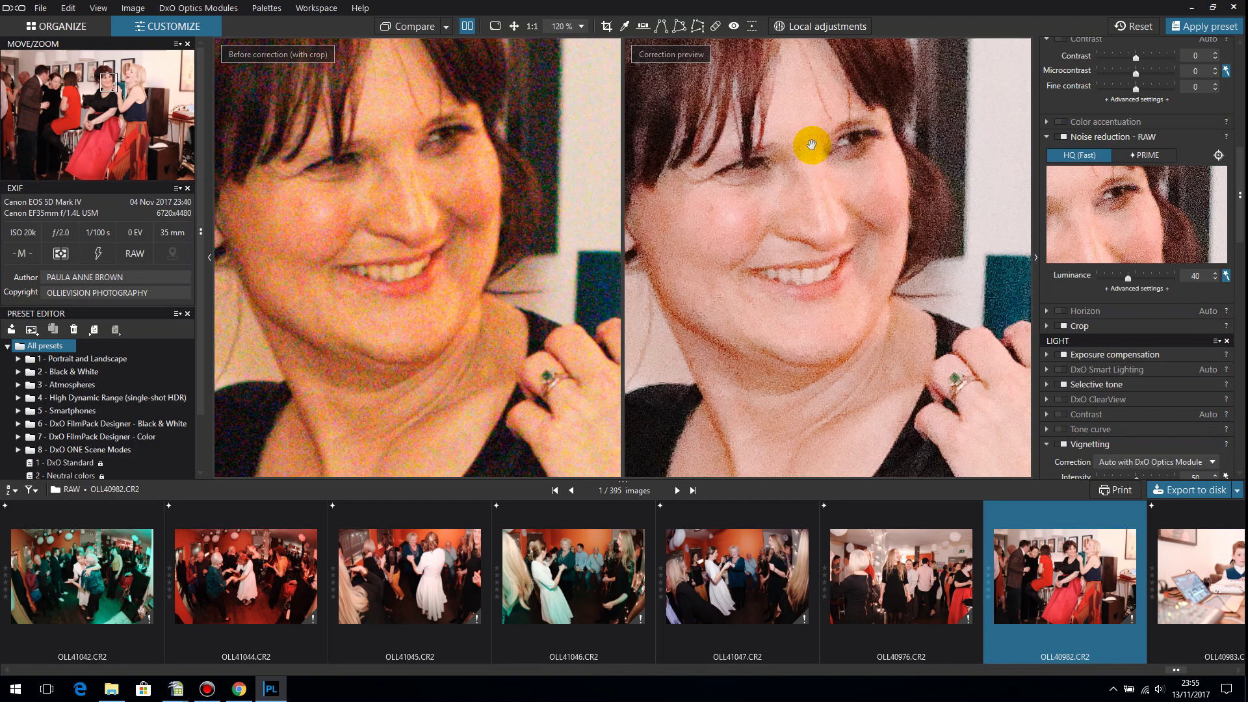
left_click_drag(757, 145, 812, 254)
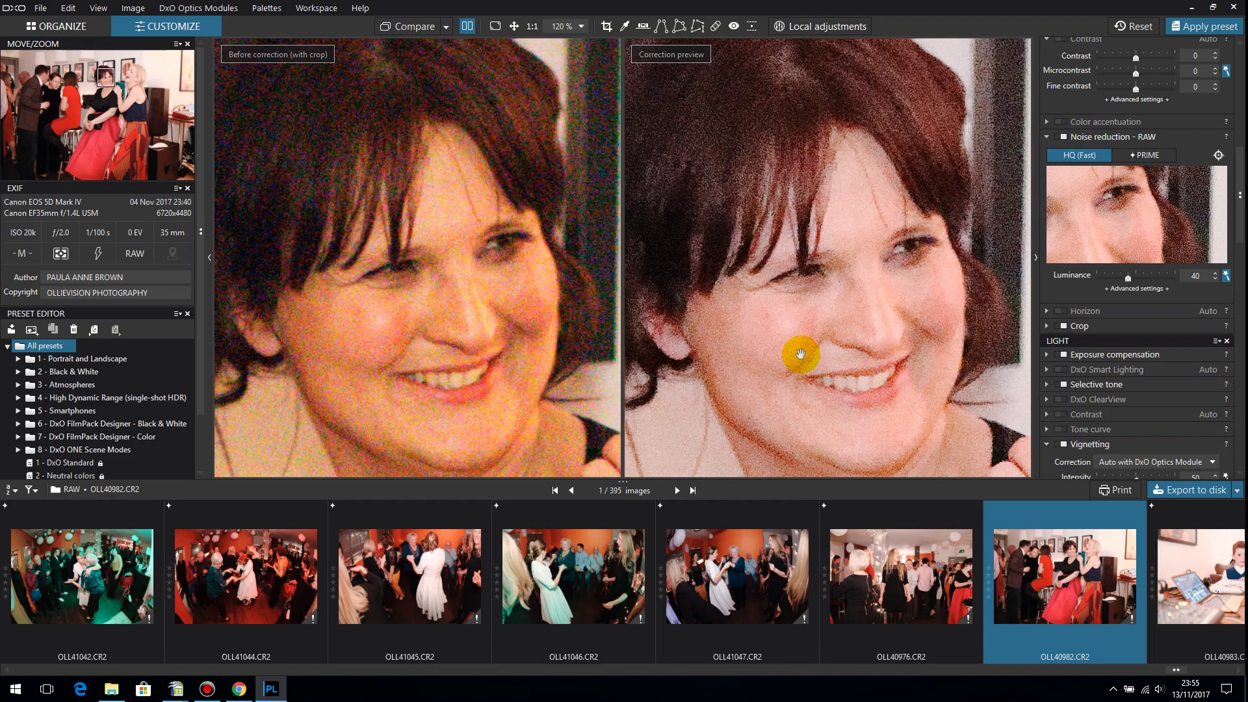
left_click_drag(800, 343, 796, 274)
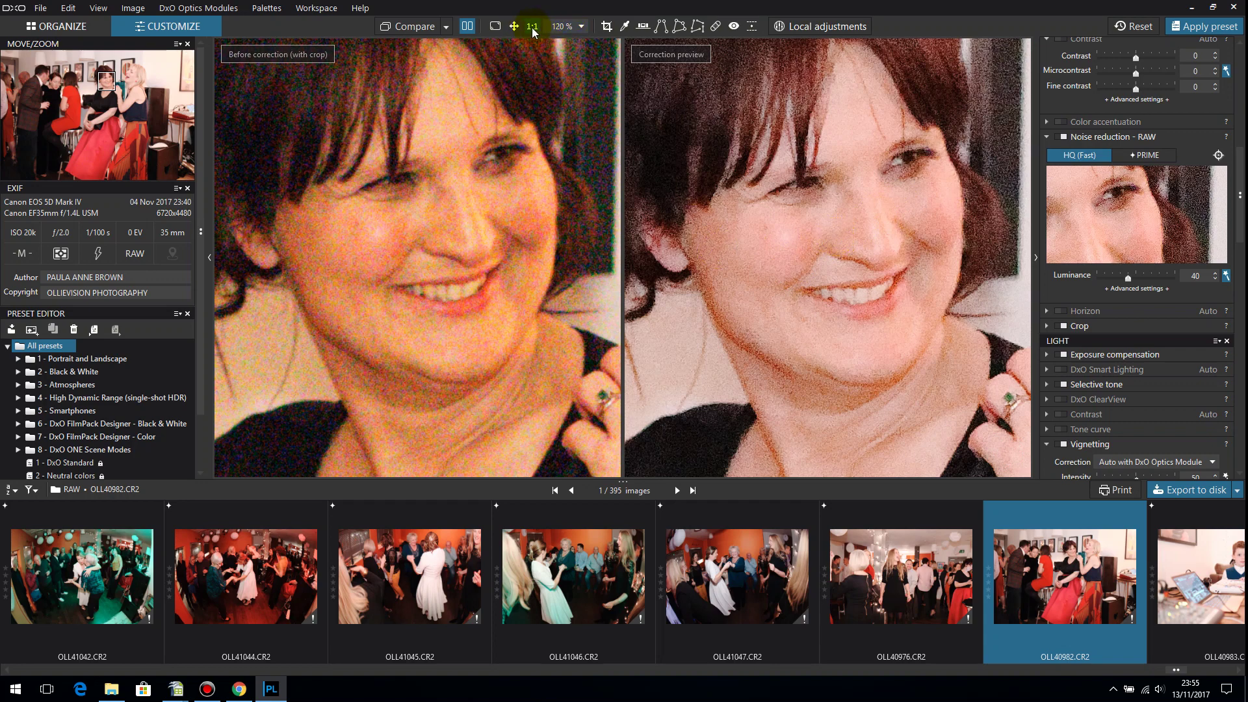
At 100%, pan both views down over the neck, arm and red skirt.
left_click(532, 30)
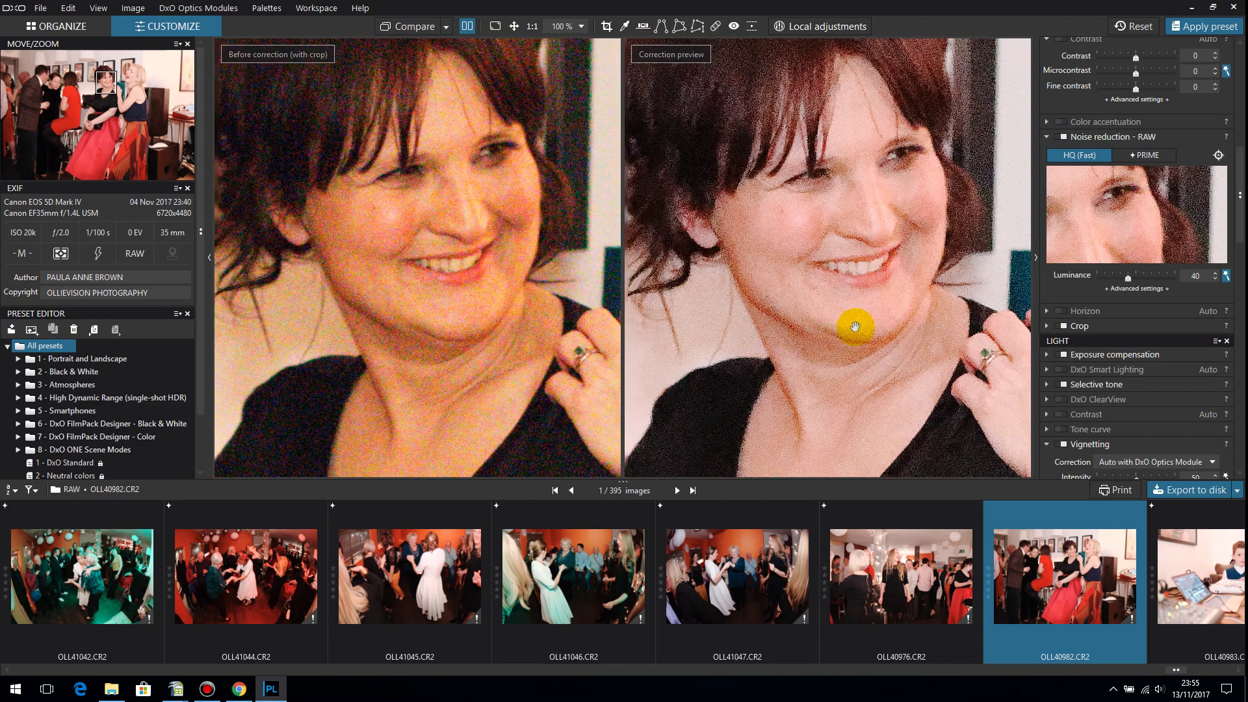
left_click_drag(855, 327, 836, 111)
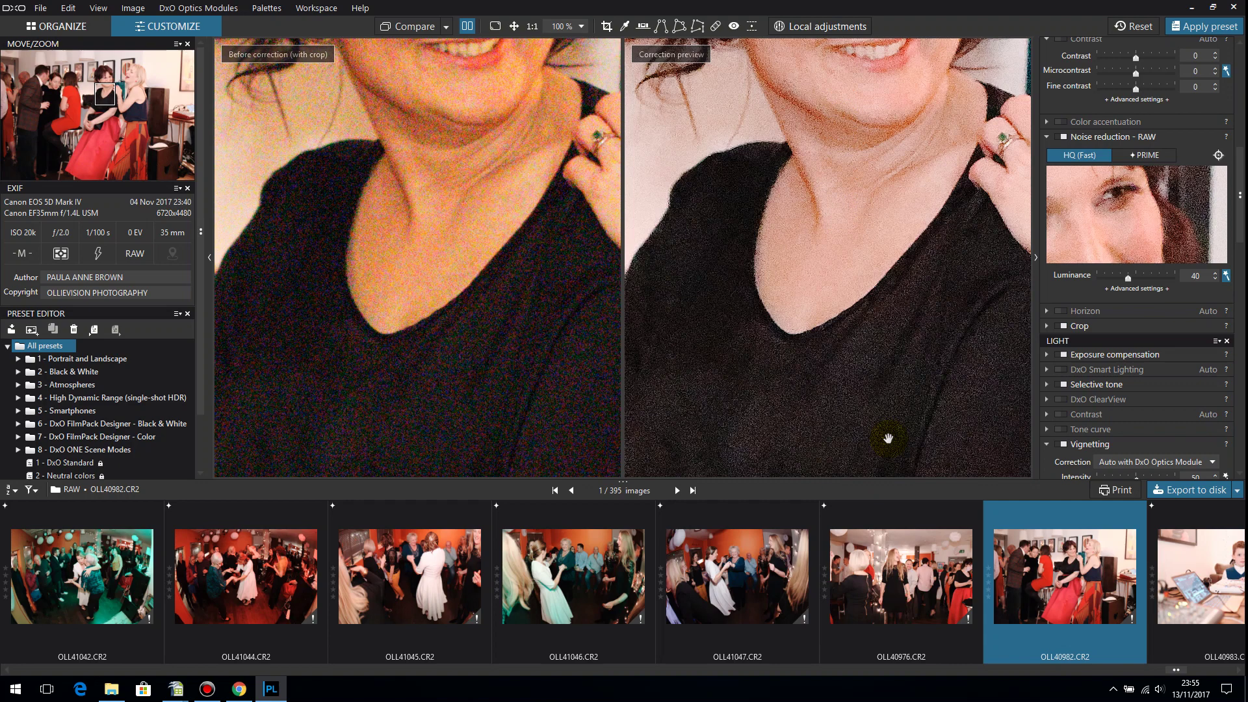
left_click_drag(888, 438, 881, 208)
left_click(935, 409)
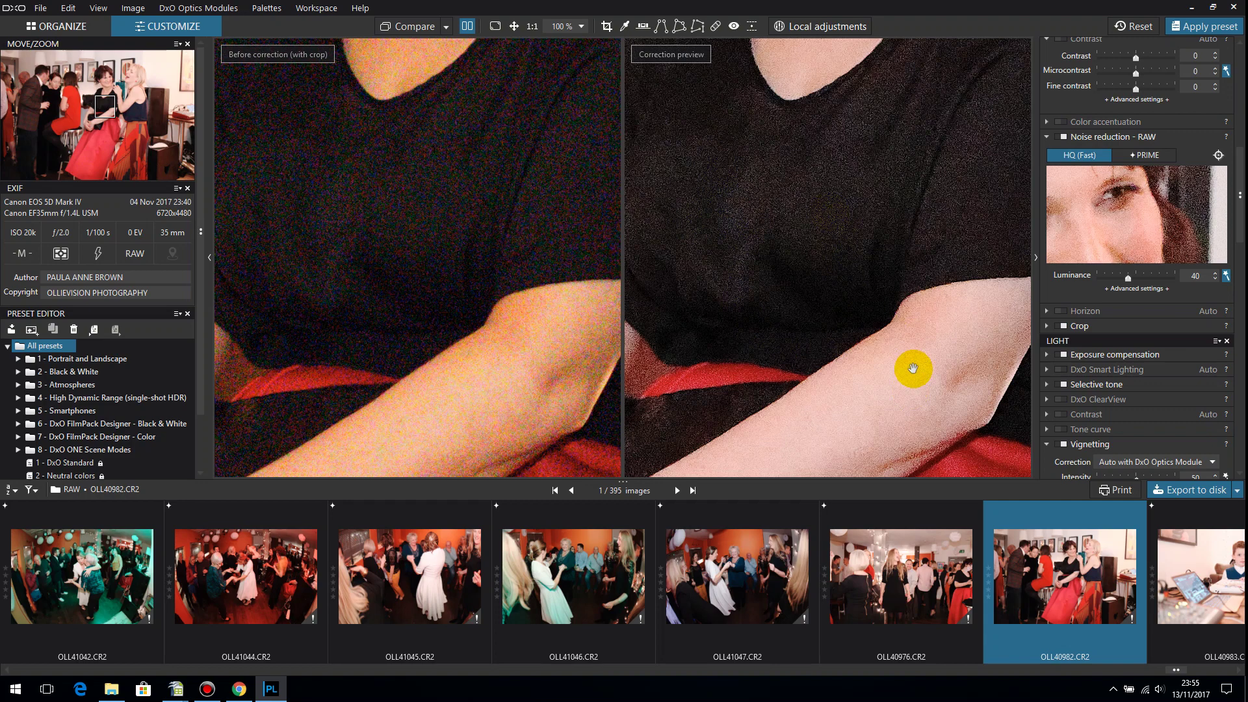
left_click_drag(911, 364, 548, 167)
left_click(795, 433)
left_click_drag(795, 433, 811, 256)
left_click(890, 310)
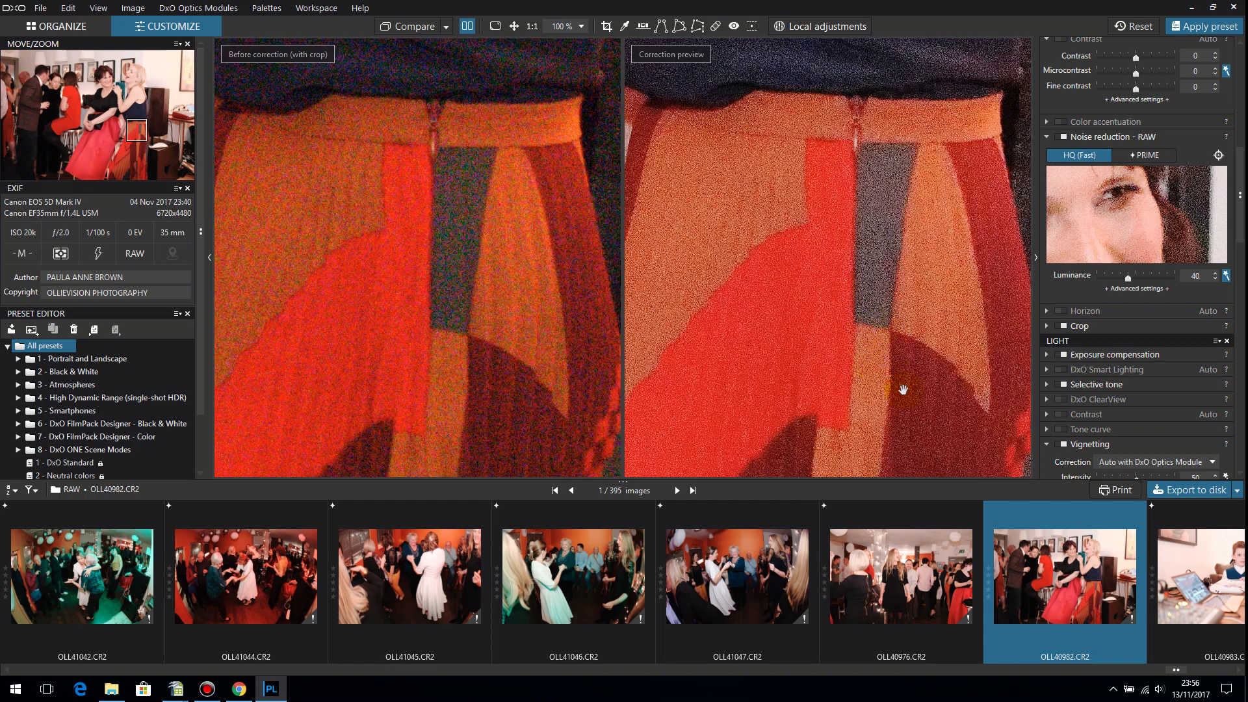
left_click_drag(944, 422, 914, 162)
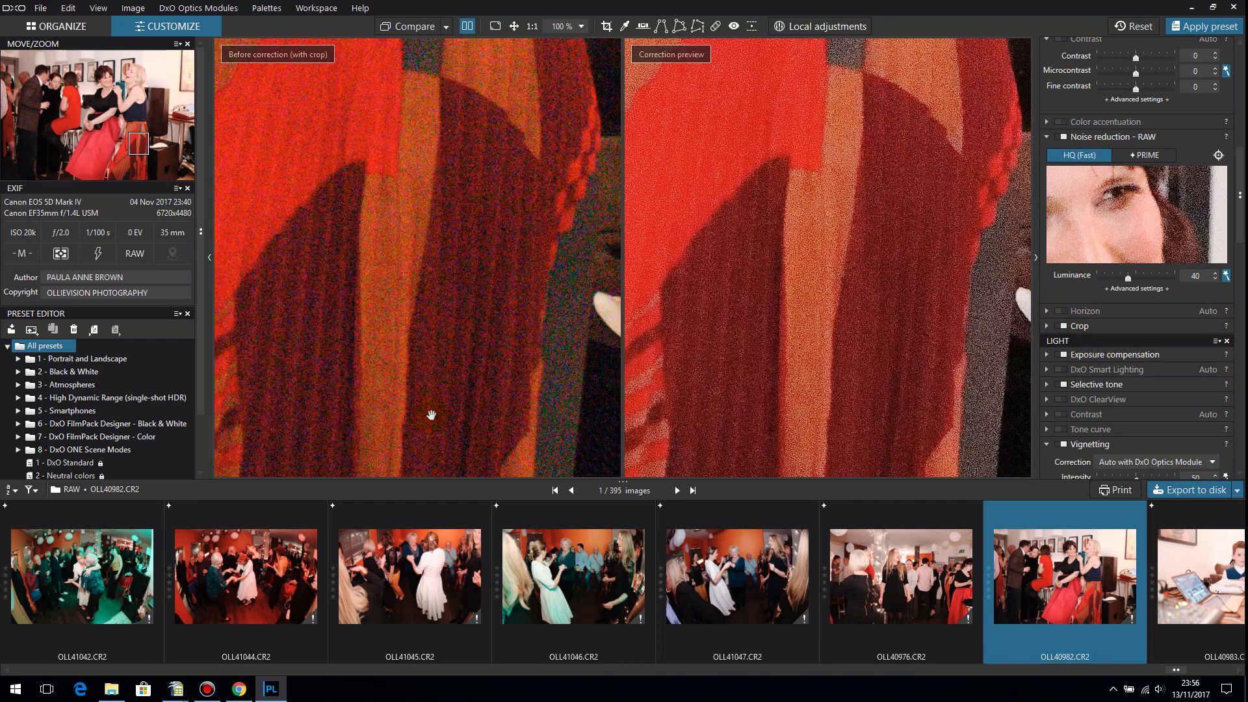
Inspect the dark side of the white-topped box, then fit the whole photo on screen.
left_click_drag(956, 380, 588, 238)
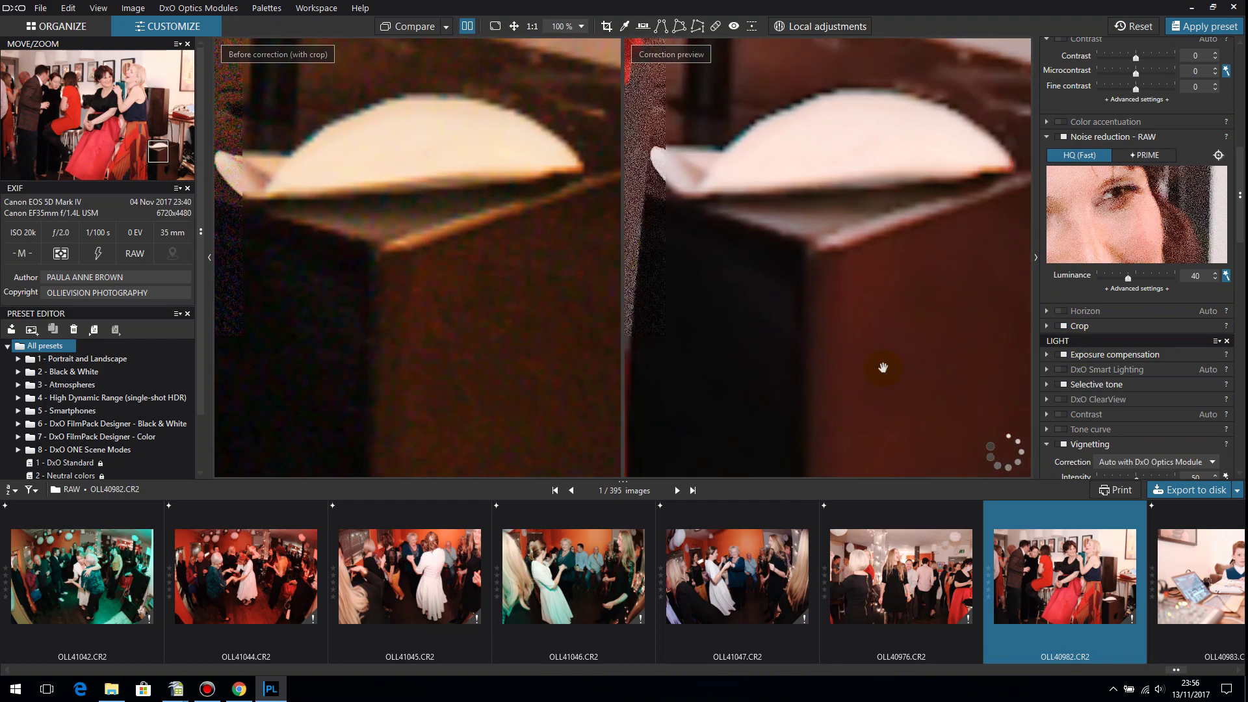
left_click_drag(869, 374, 820, 265)
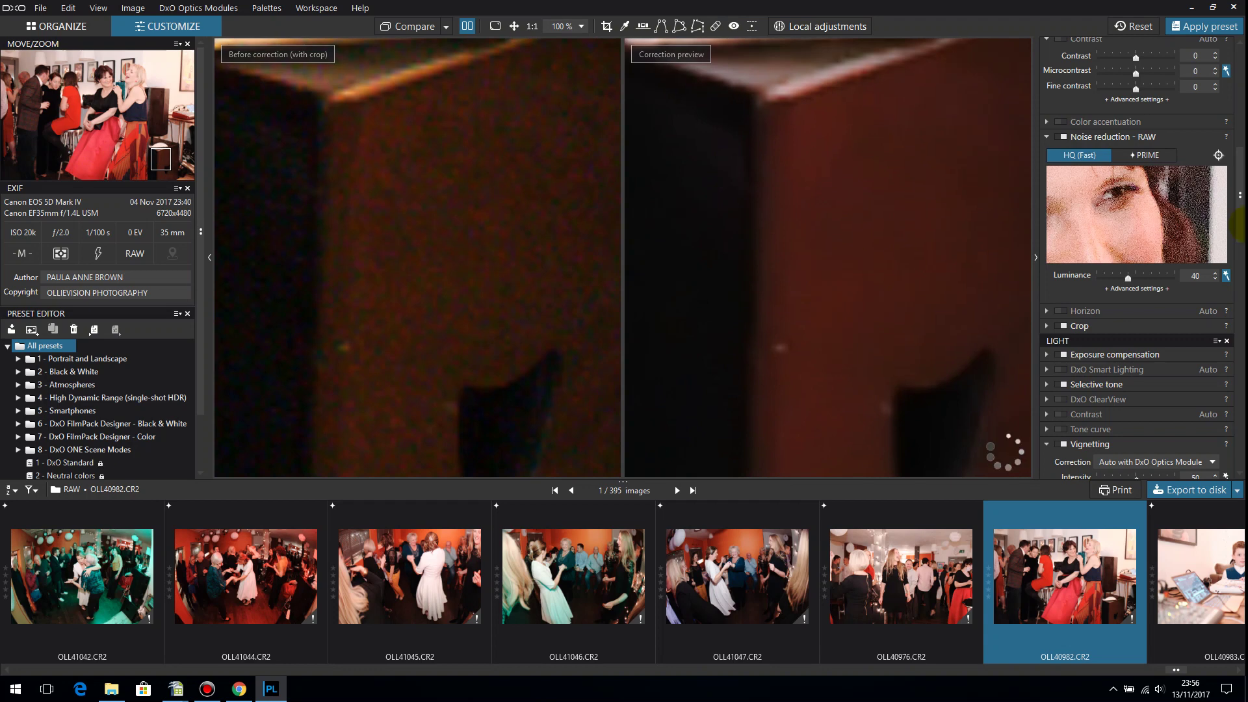
left_click_drag(924, 345, 882, 292)
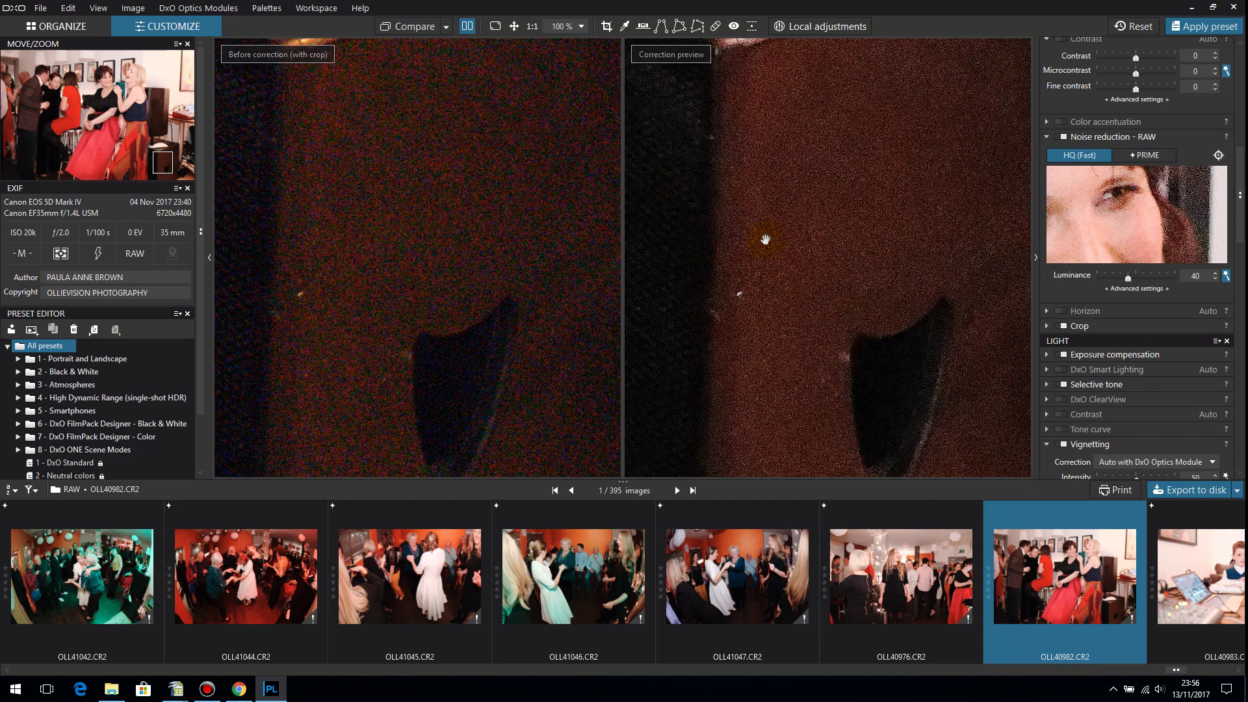
left_click(532, 26)
left_click(515, 30)
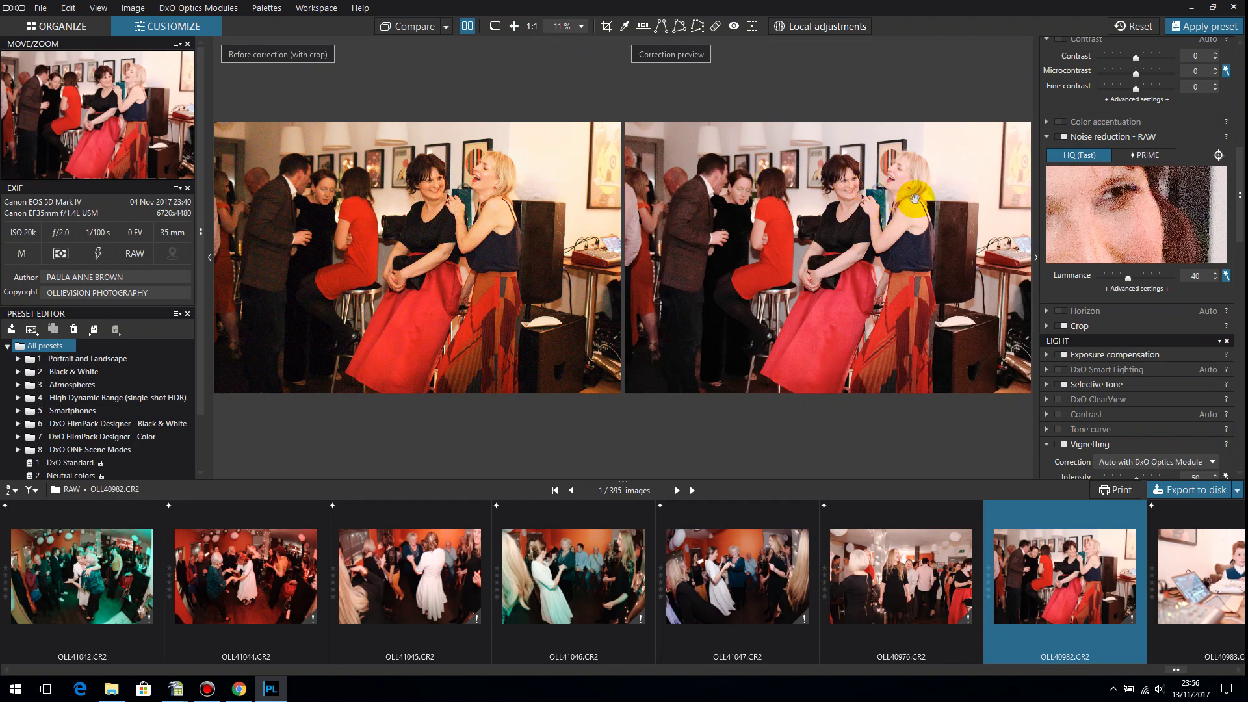
Zoom to 100% and pan both views up to the smiling woman's face.
scroll(853, 169, "up", 1)
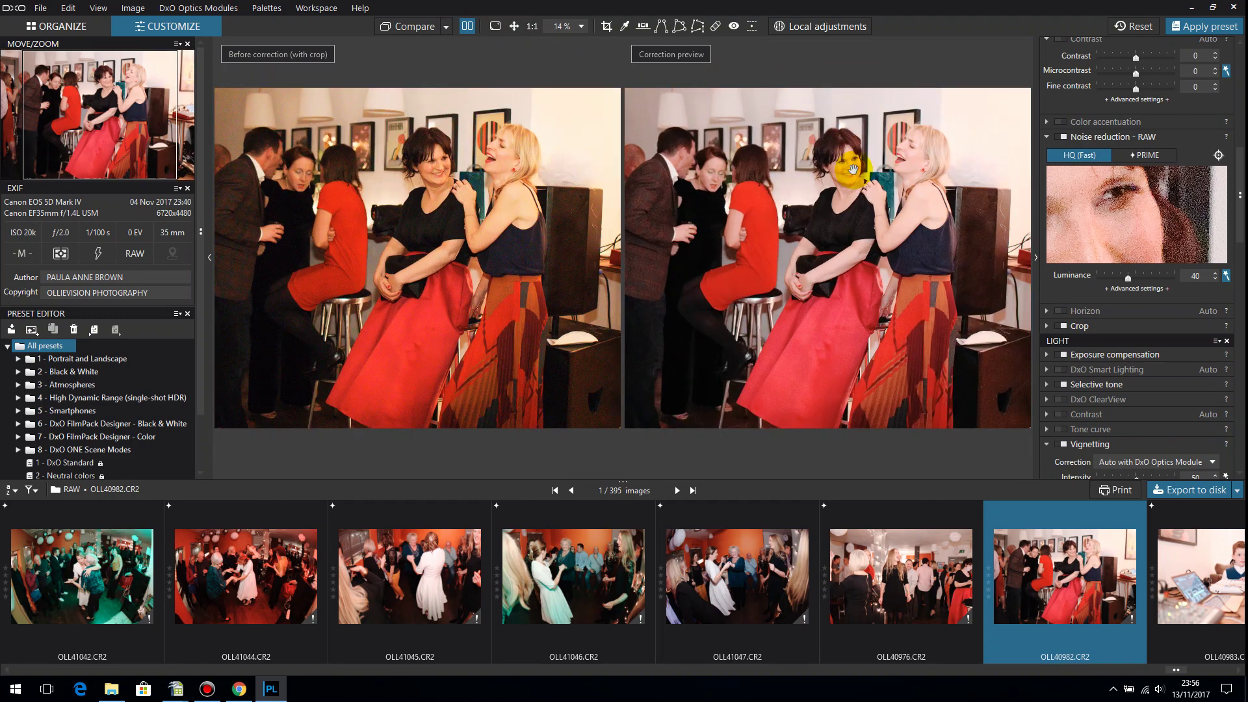
scroll(853, 169, "down", 1)
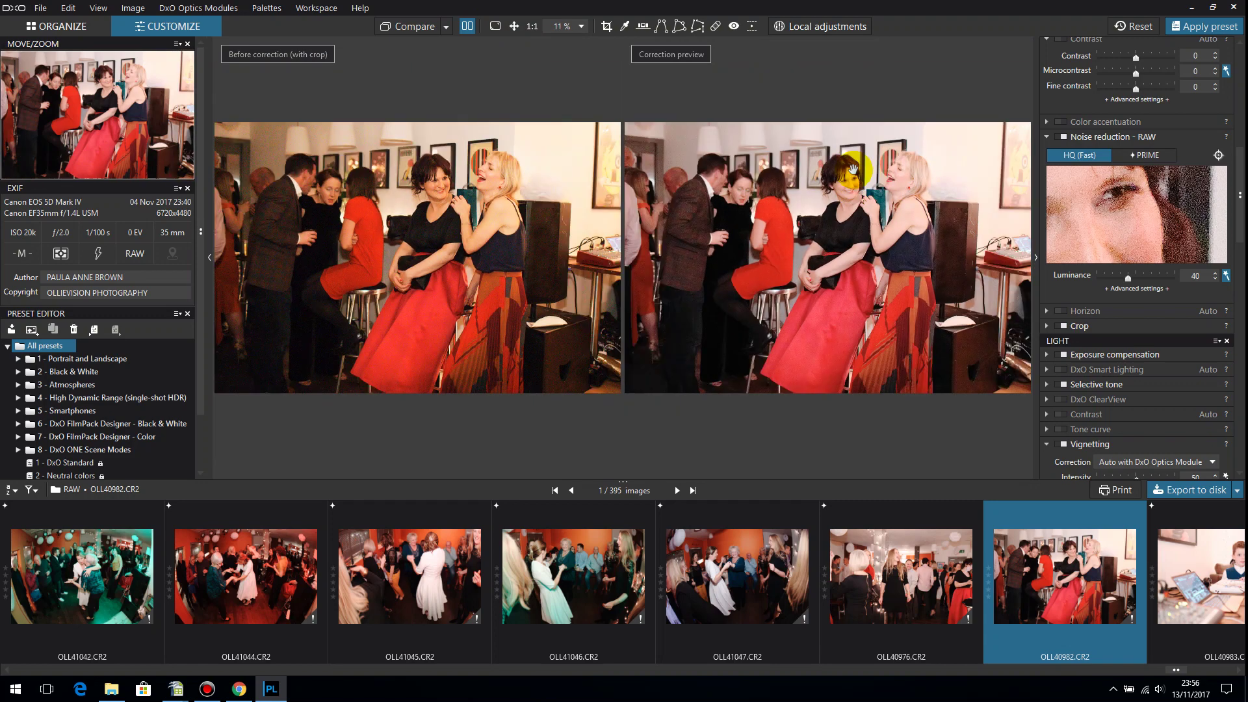
left_click(526, 29)
left_click_drag(788, 214, 736, 518)
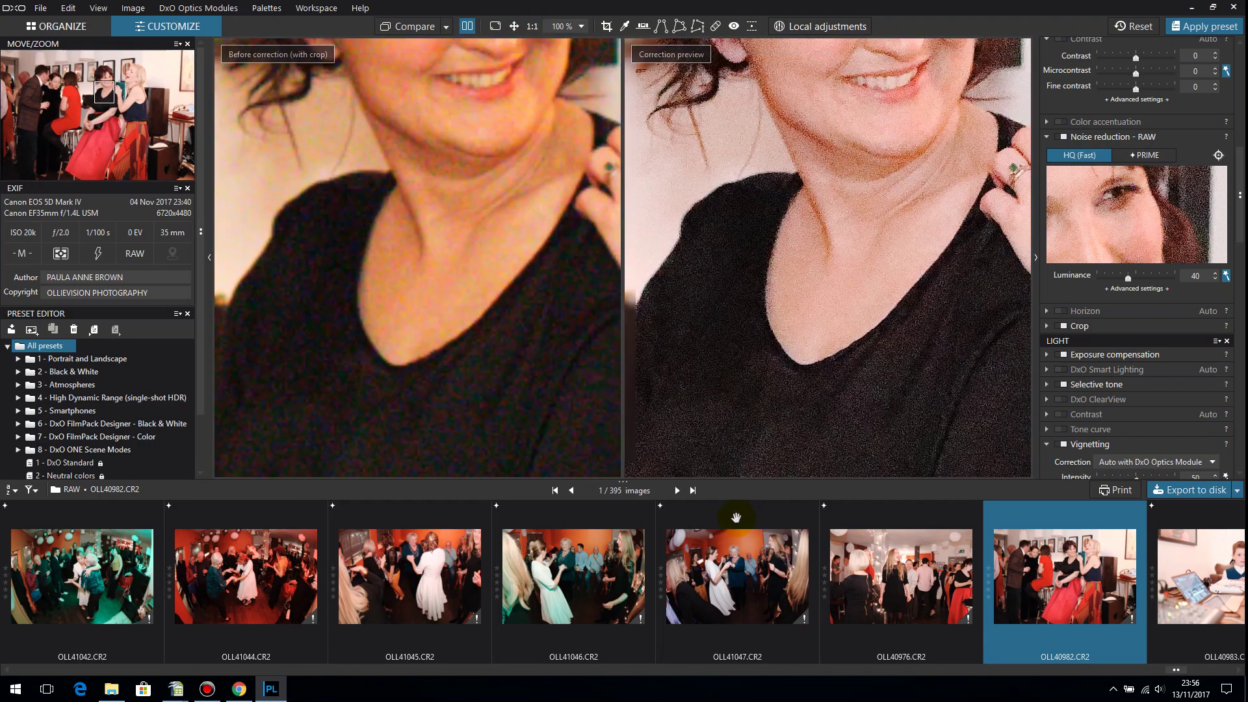
left_click_drag(858, 84, 848, 324)
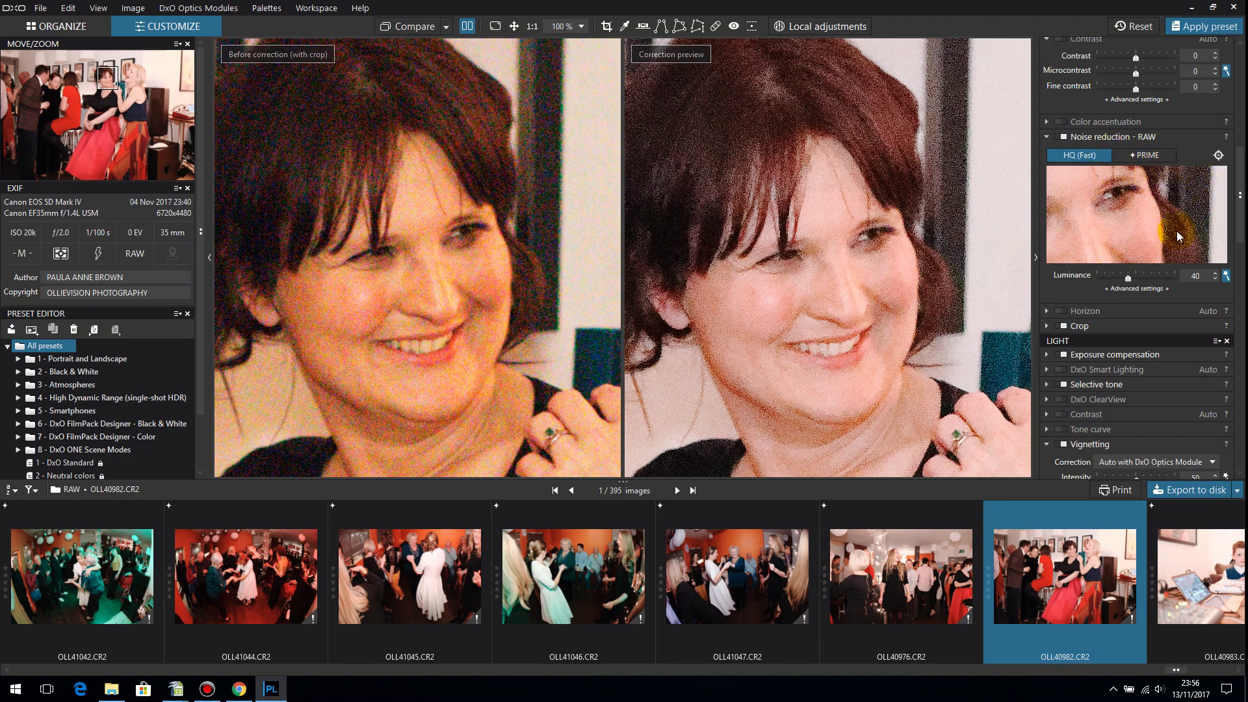
left_click(1191, 195)
left_click(1095, 231)
Switch RAW noise reduction to PRIME and compare the hand and shoulder.
left_click(1142, 156)
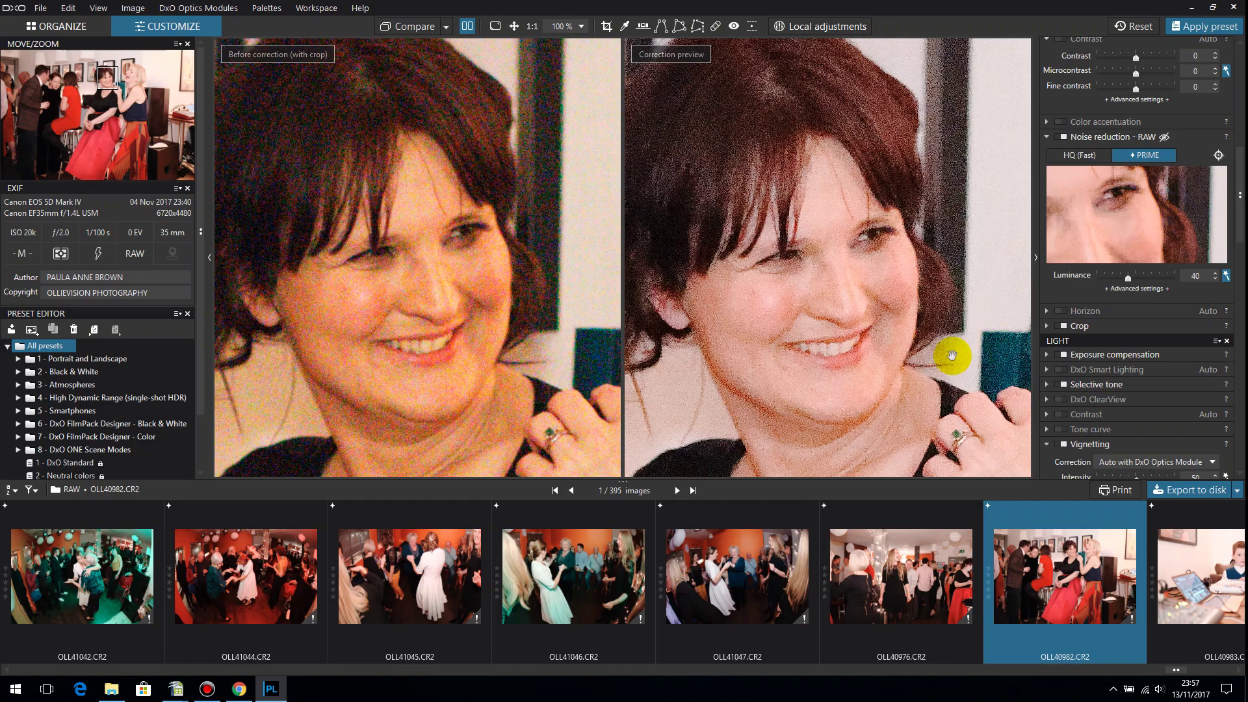
left_click_drag(950, 354, 787, 60)
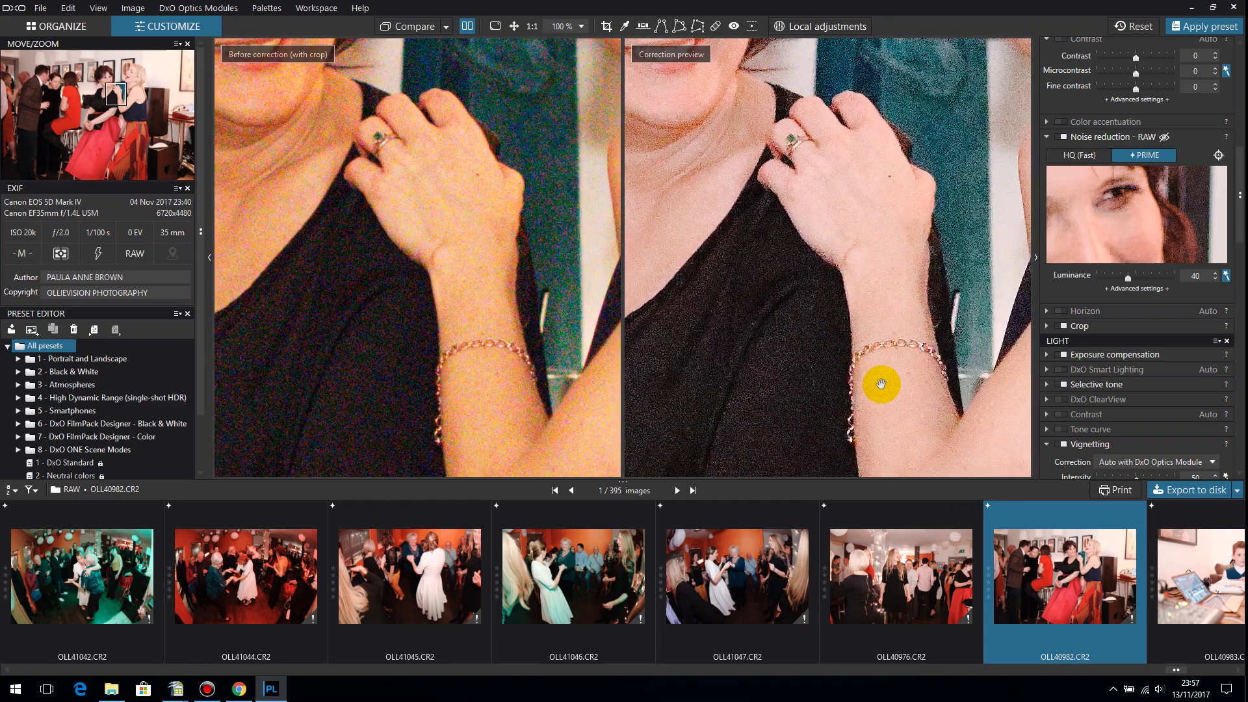
left_click_drag(880, 381, 753, 22)
left_click_drag(871, 455, 869, 287)
Pan both views across the red dress into the dark area on the box.
left_click_drag(916, 412, 748, 58)
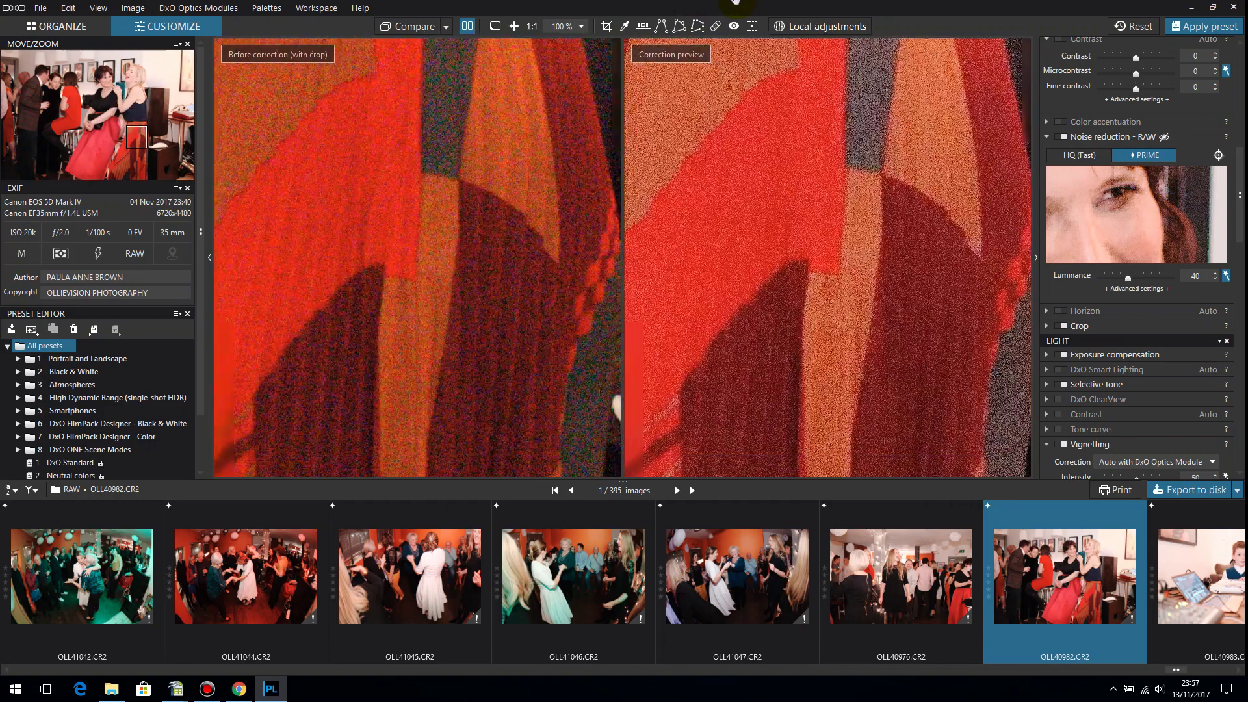
left_click_drag(946, 364, 816, 22)
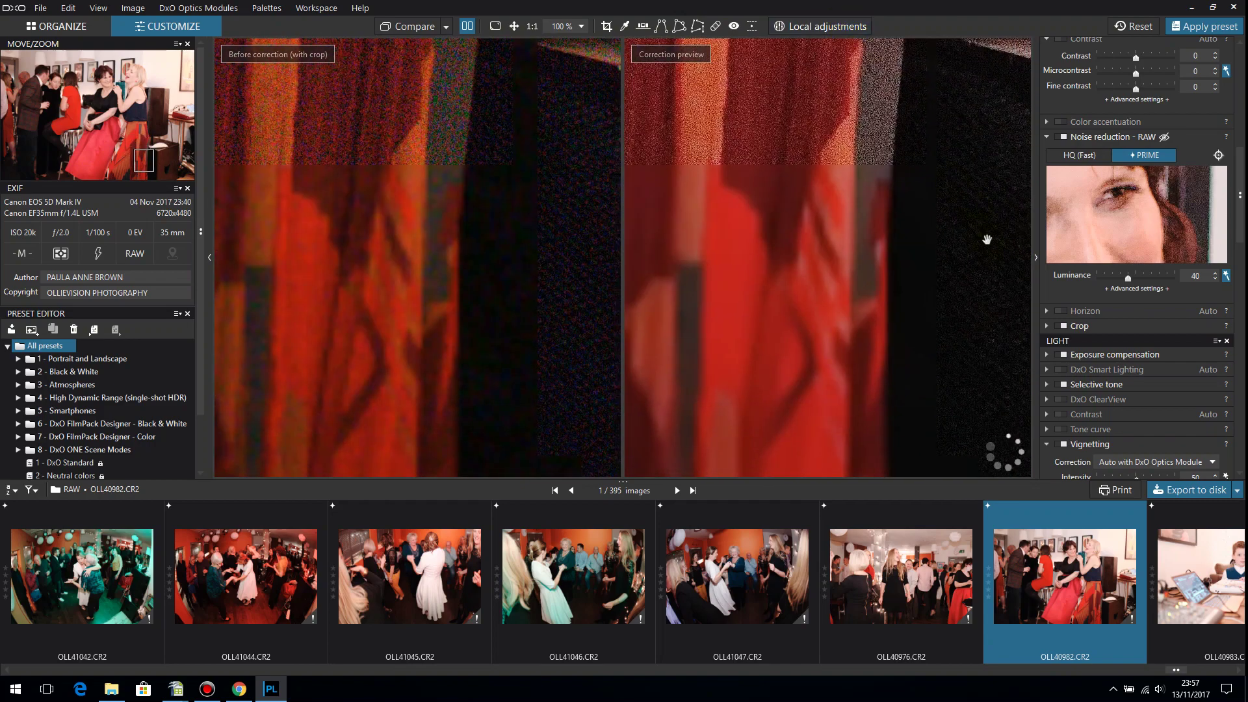
left_click_drag(986, 239, 692, 82)
left_click_drag(729, 121, 752, 201)
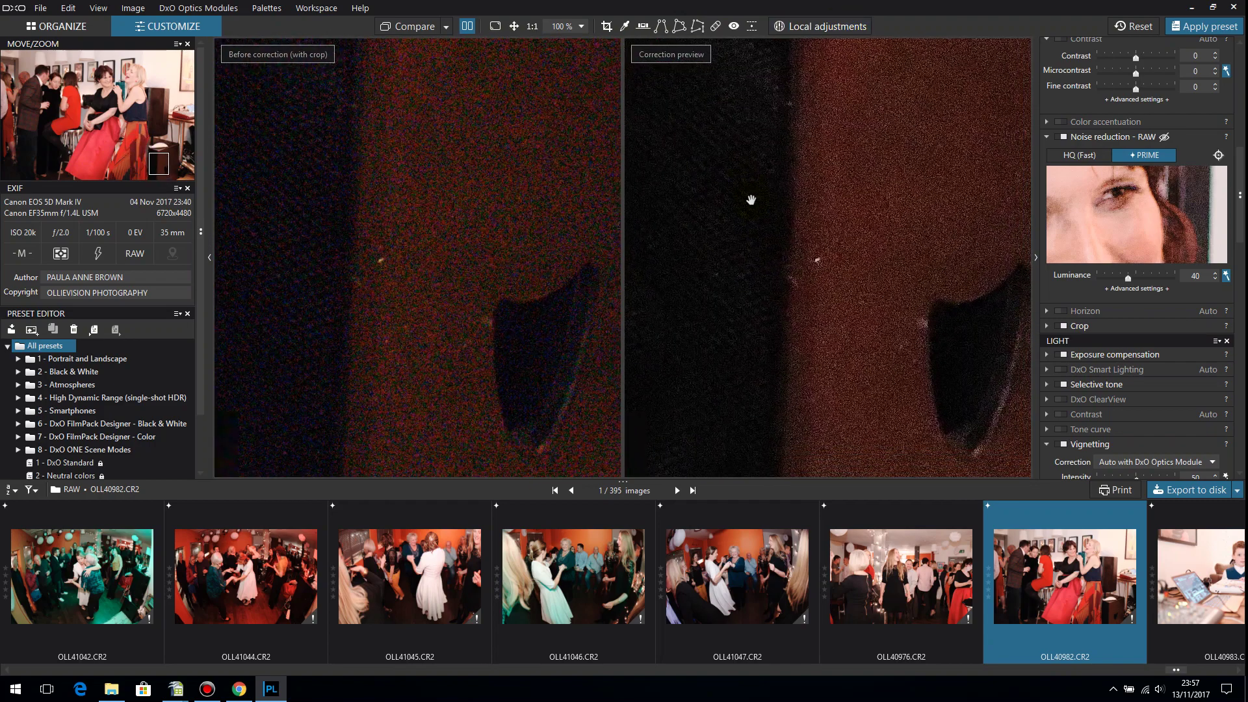
left_click(1218, 155)
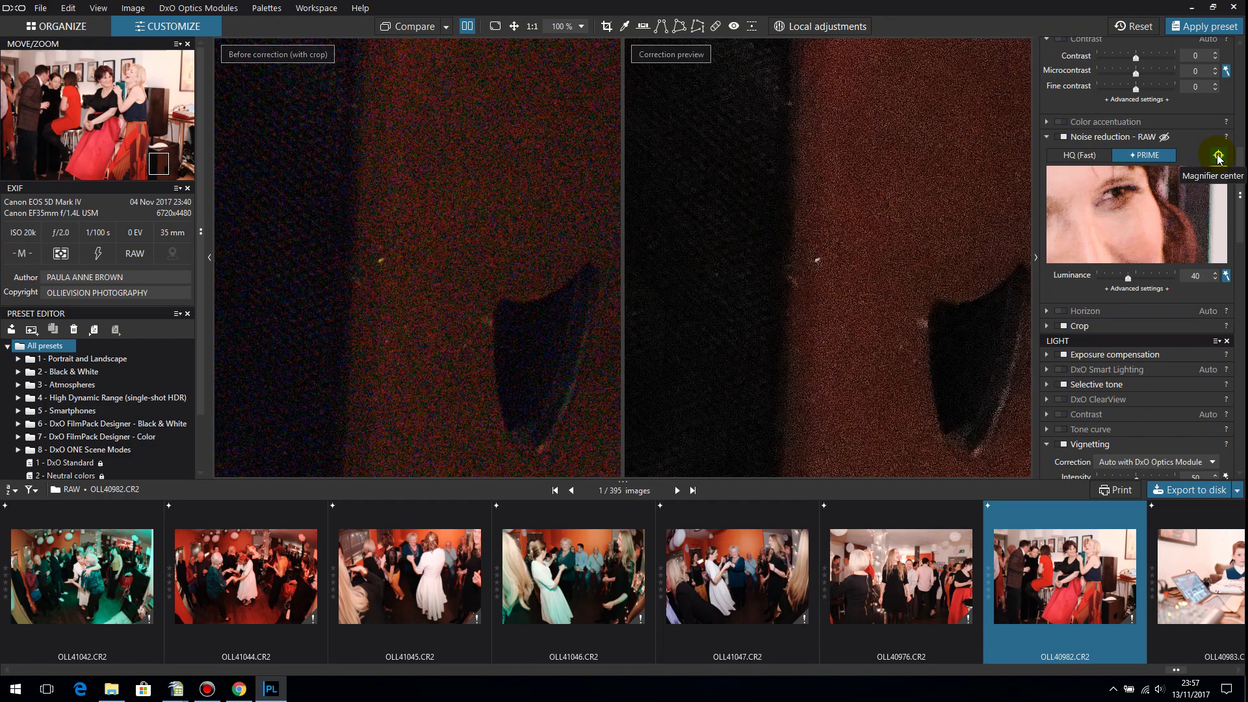
Centre the noise preview's magnifier on the dark box area beside the red dress.
left_click(1218, 156)
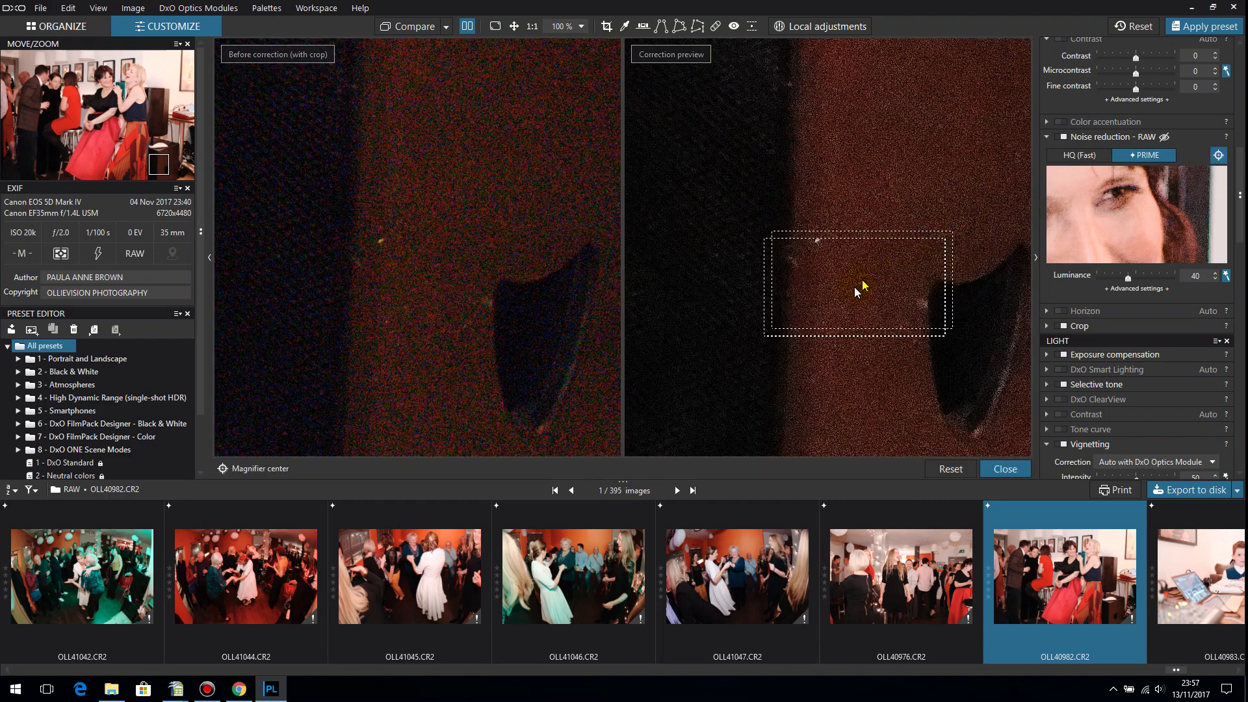
left_click(859, 345)
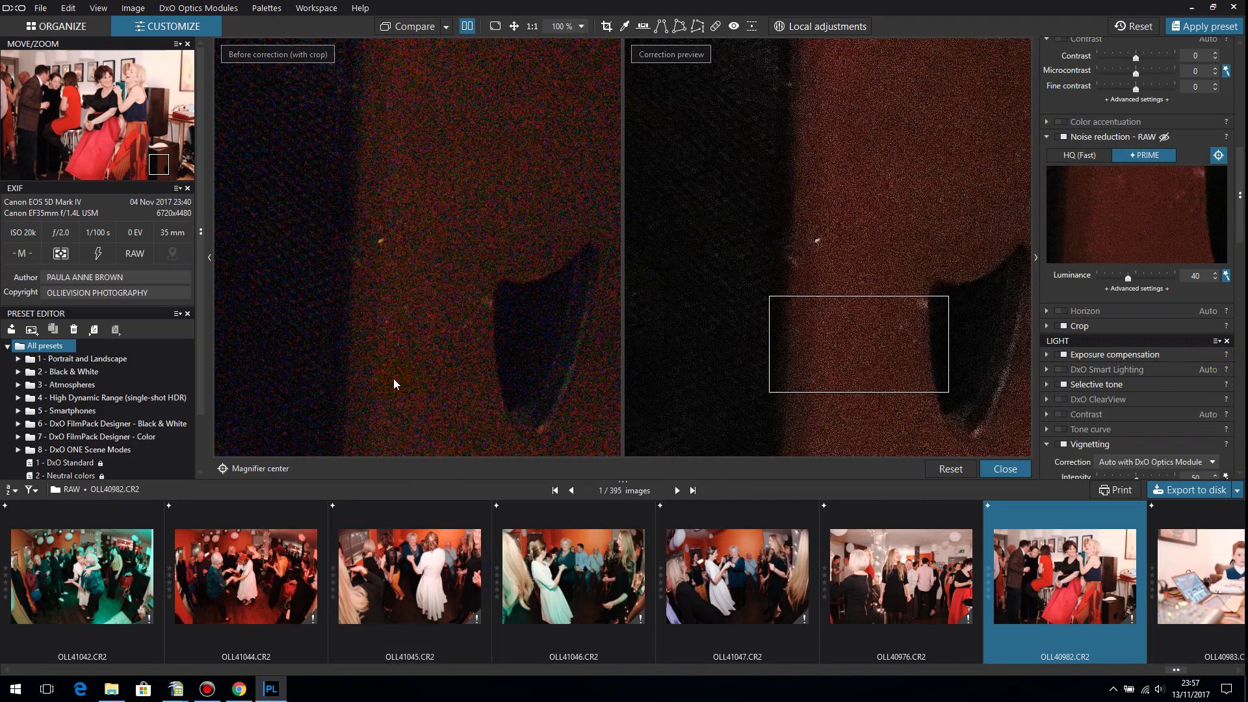
Close the magnifier bar and toggle Compare to check the dark box before and after PRIME.
left_click(1005, 469)
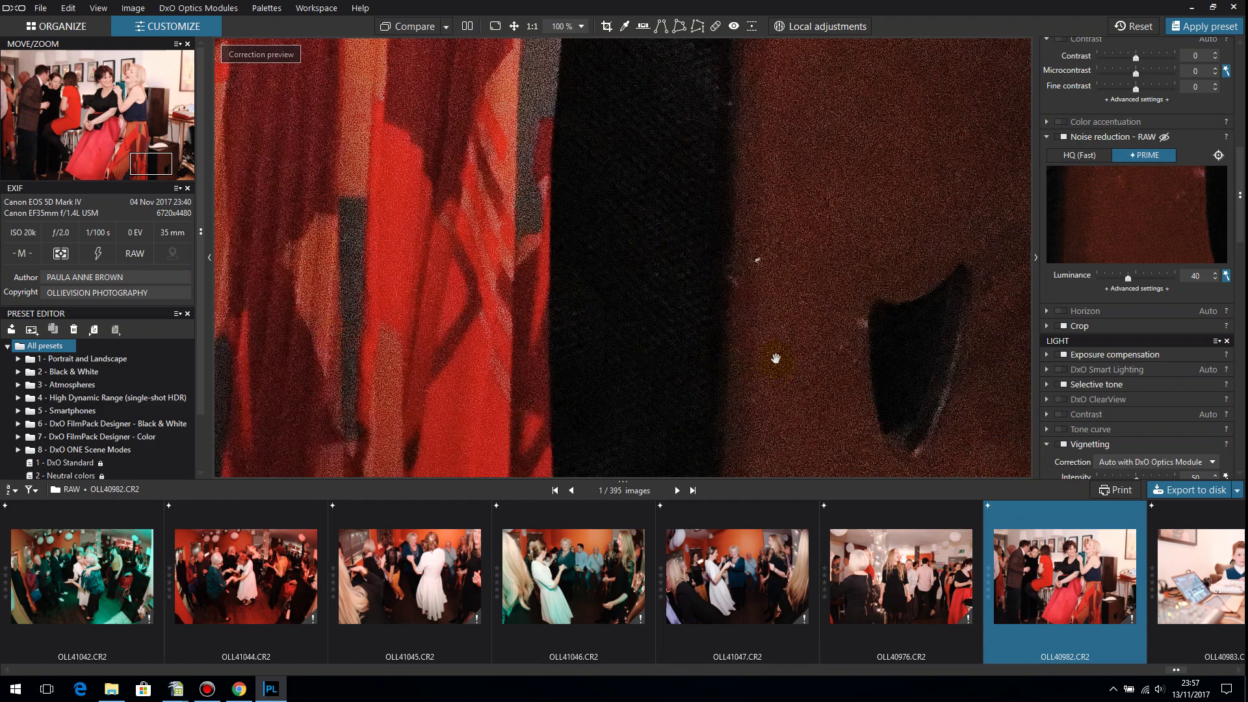
left_click_drag(772, 362, 615, 248)
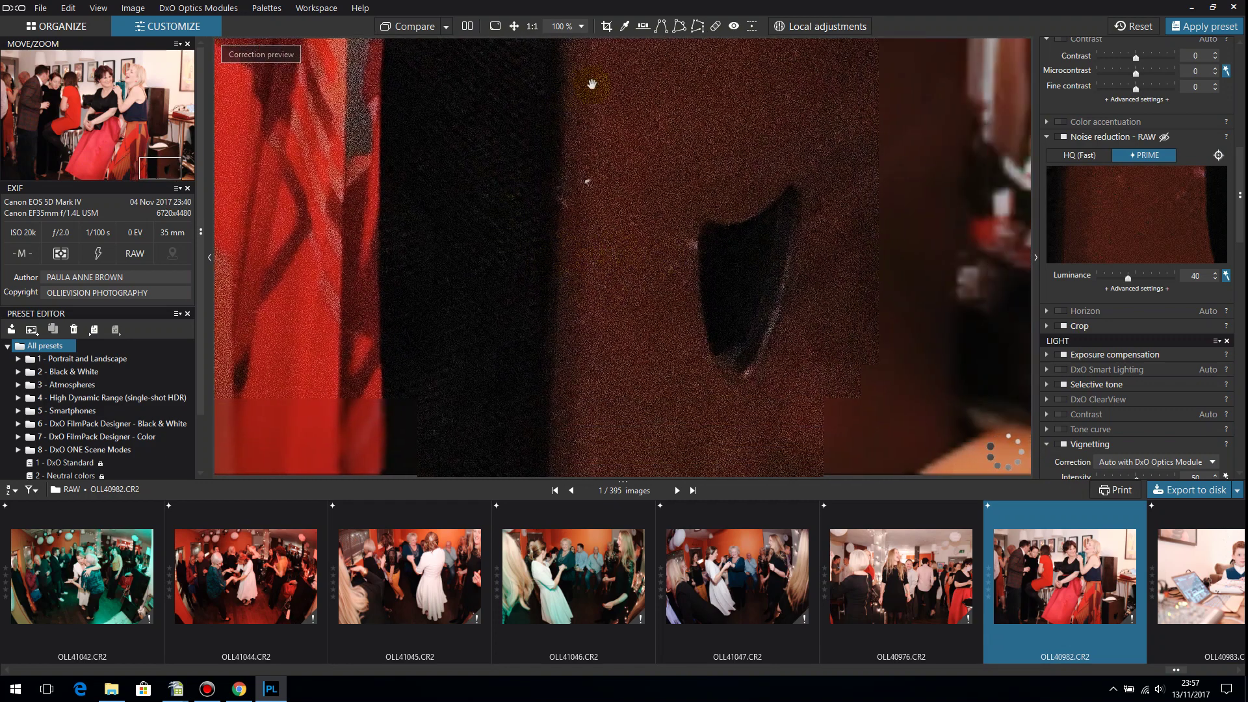
left_click(407, 26)
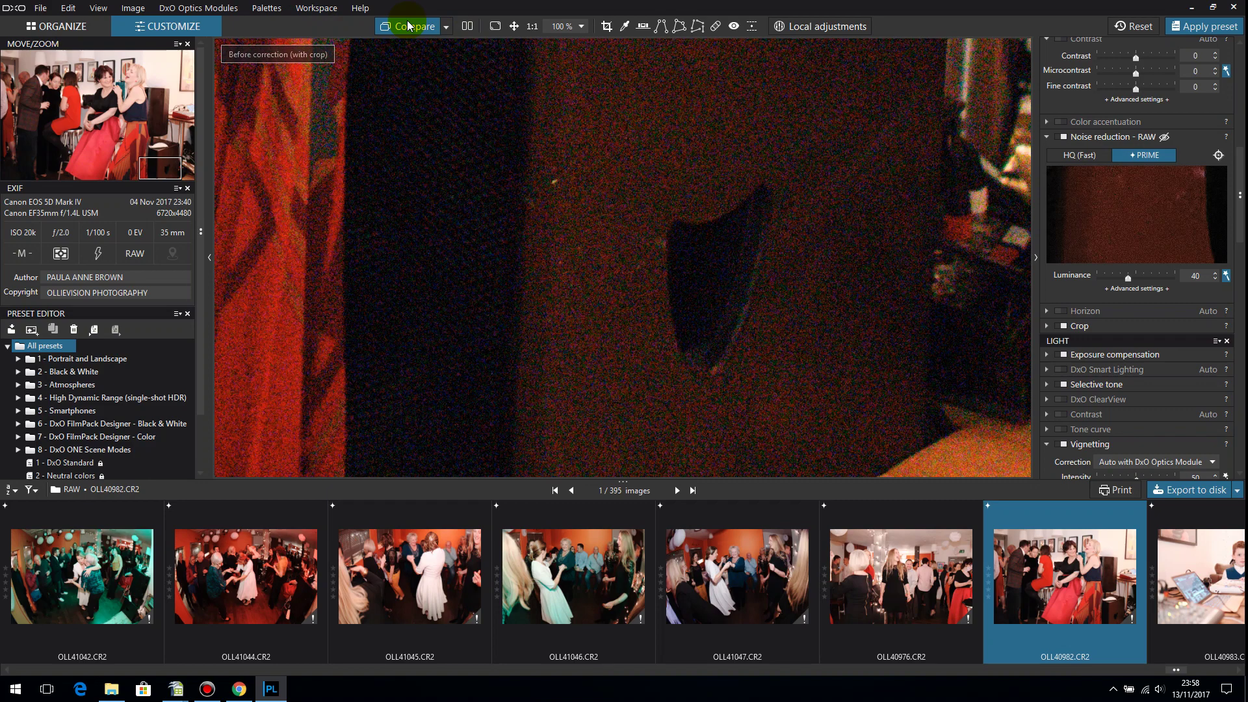
left_click(407, 26)
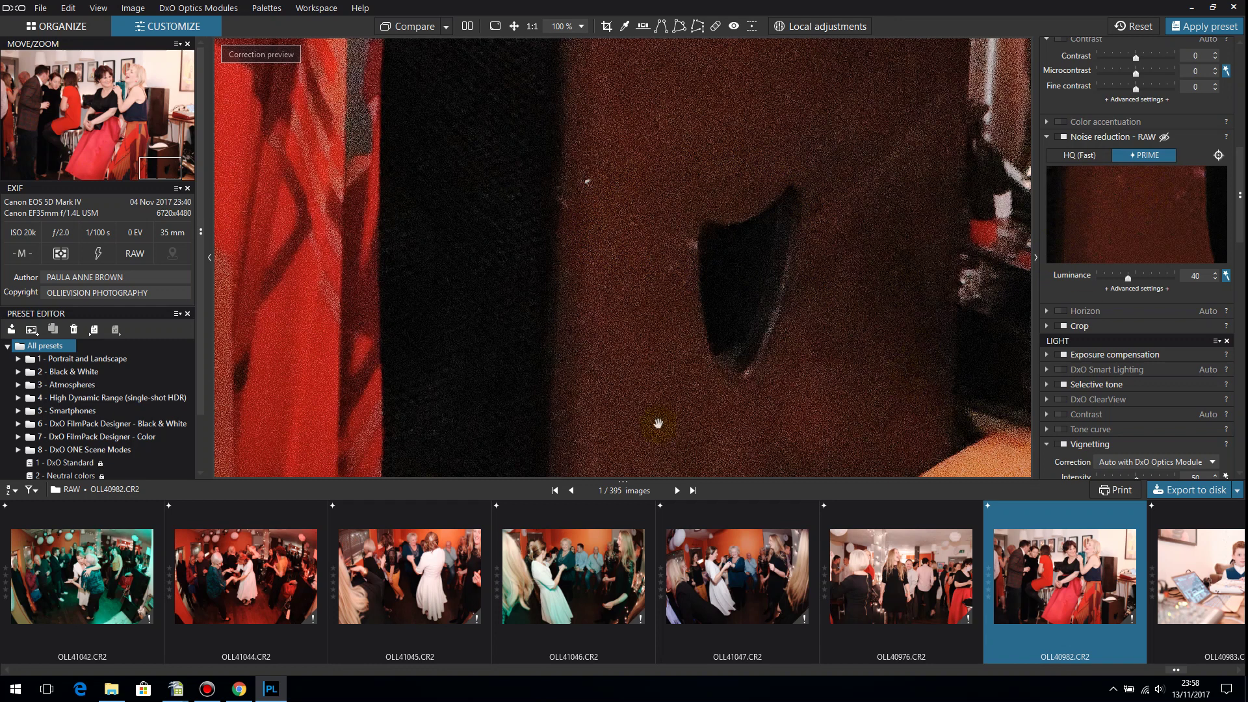
Fit the corrected photo to the view and scroll the palette up to the Light settings.
double_click(513, 27)
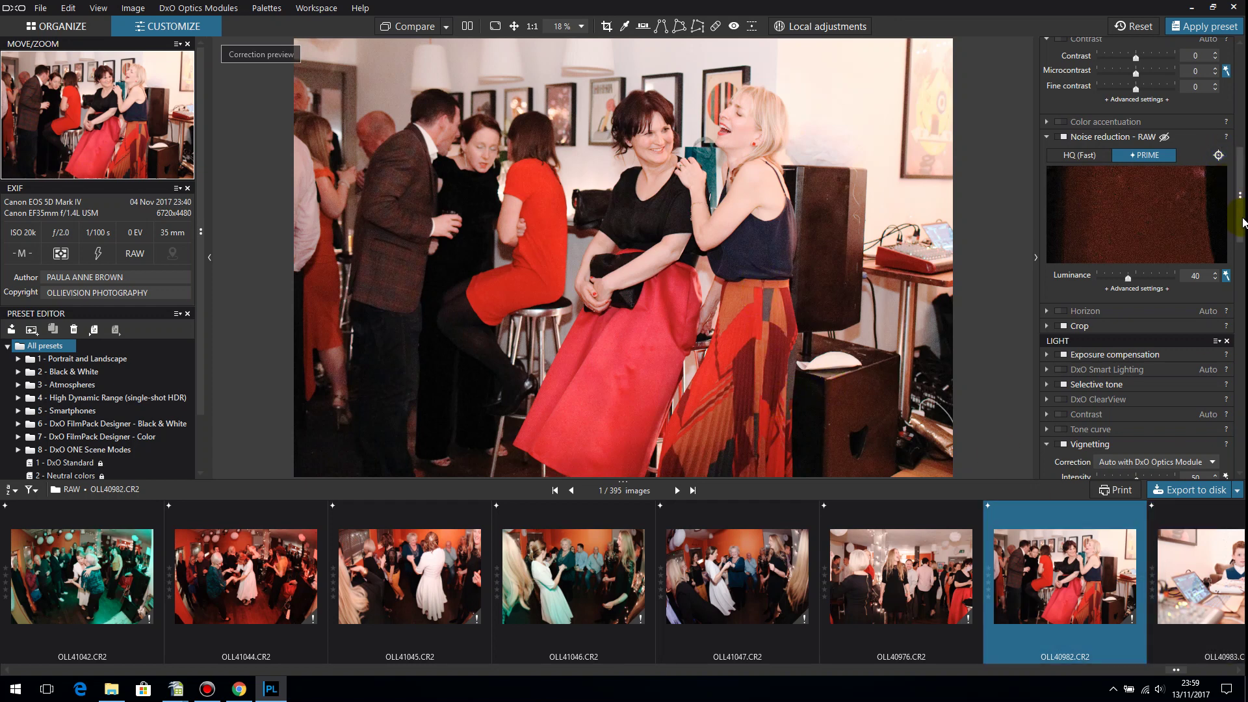
left_click_drag(1243, 221, 1243, 177)
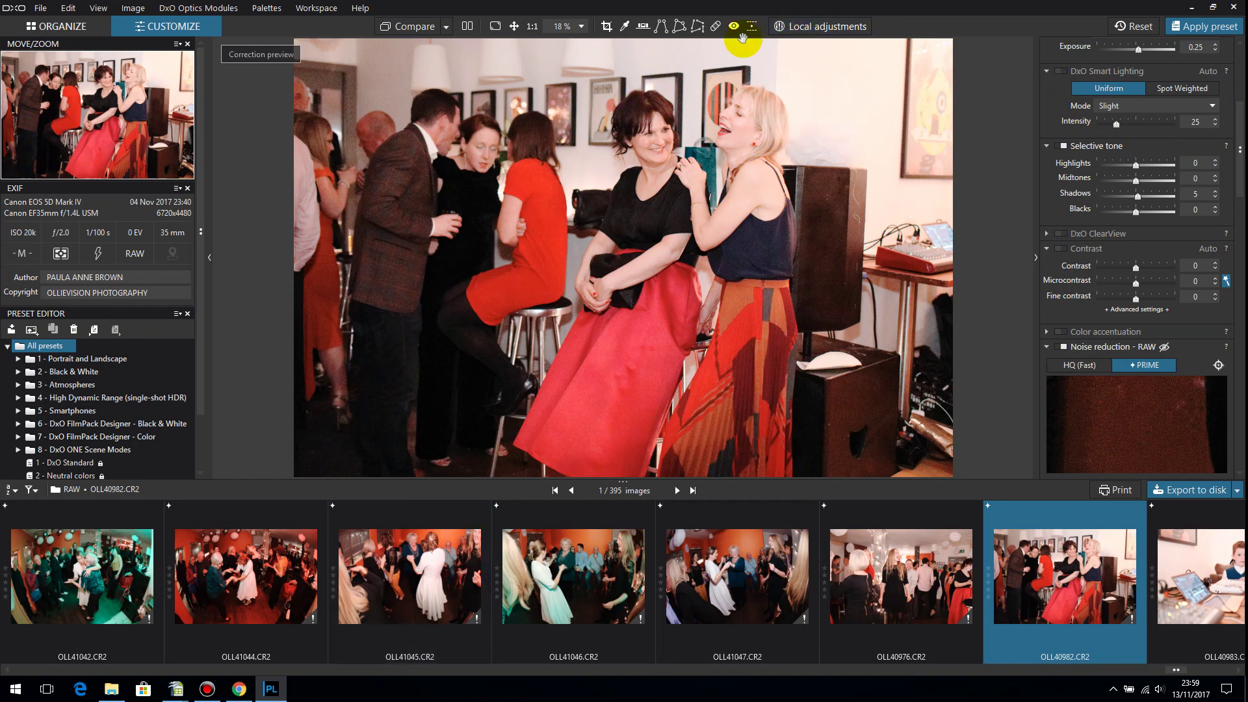
With a larger, 2%-feathered Local adjustments brush, mask the woman's head and upper body.
left_click(798, 29)
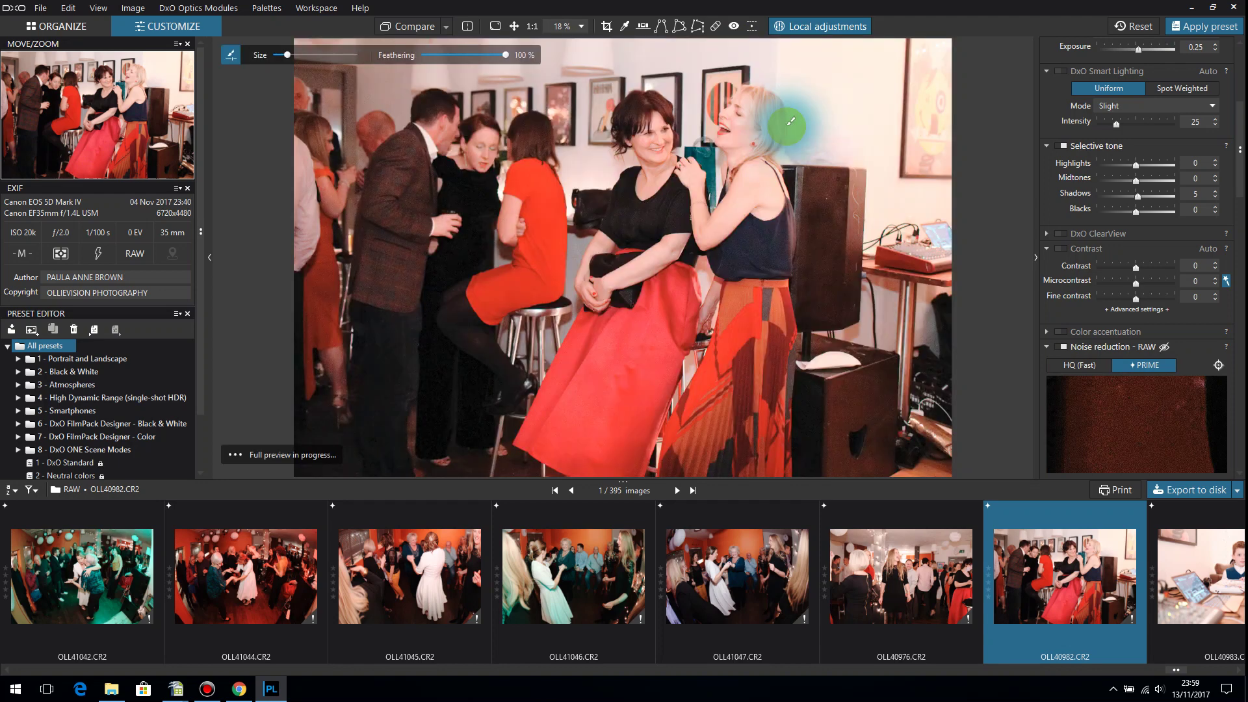
mouse_move(657, 156)
left_mouse_down()
mouse_move(634, 172)
mouse_move(660, 93)
left_mouse_up()
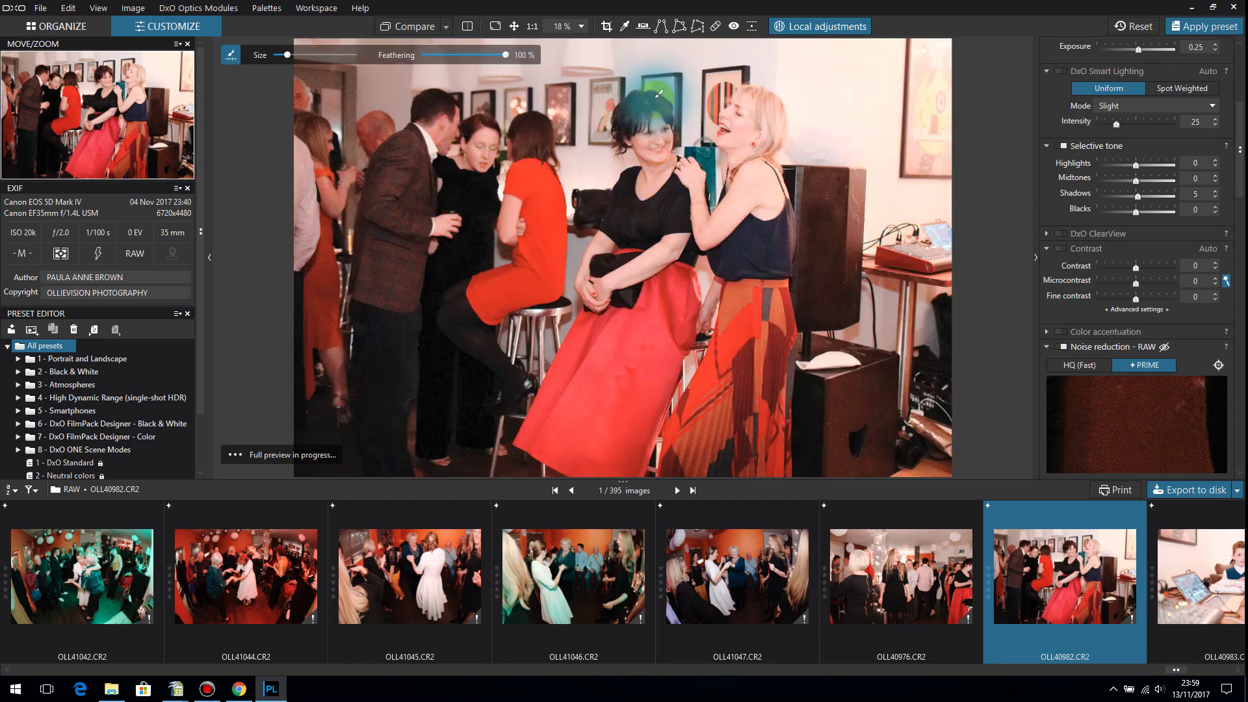
left_click_drag(288, 55, 302, 58)
mouse_move(507, 56)
left_mouse_down()
mouse_move(417, 58)
mouse_move(517, 61)
left_mouse_up()
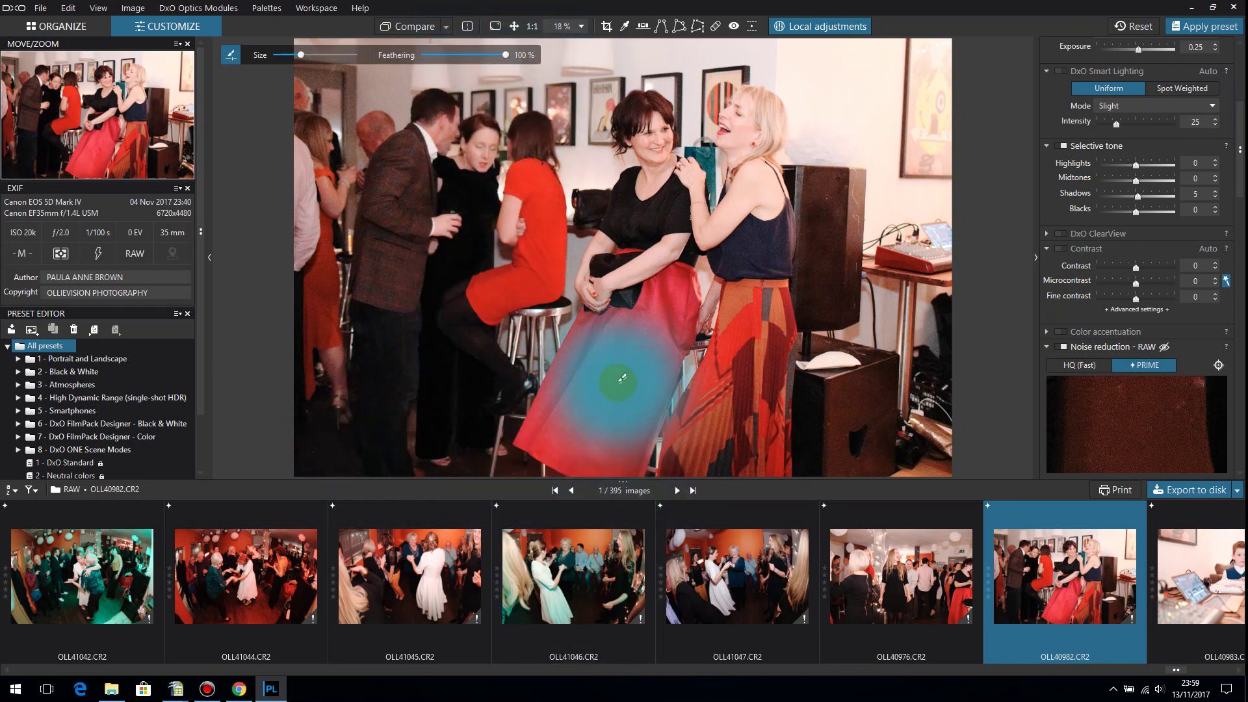
mouse_move(626, 195)
left_mouse_down()
mouse_move(641, 125)
mouse_move(618, 264)
mouse_move(630, 187)
mouse_move(566, 236)
left_mouse_up()
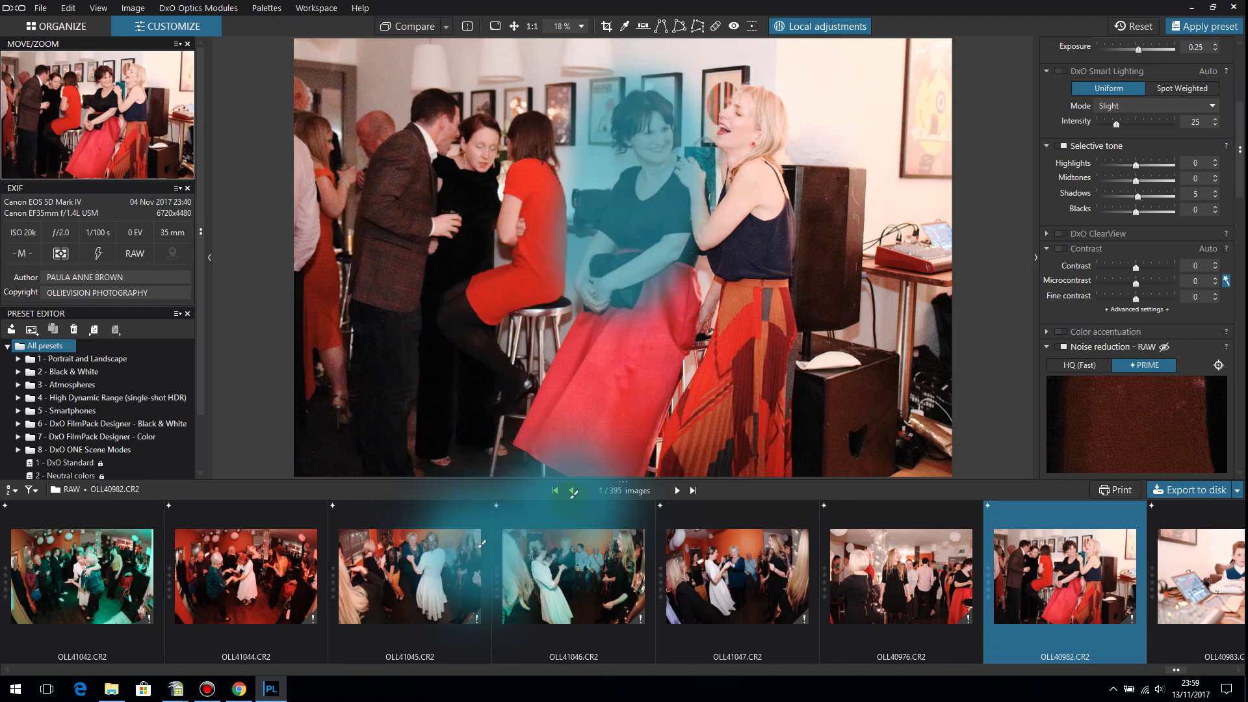
Raise the masked area's exposure to 0.16 and extend the mask over the centre woman.
mouse_move(641, 130)
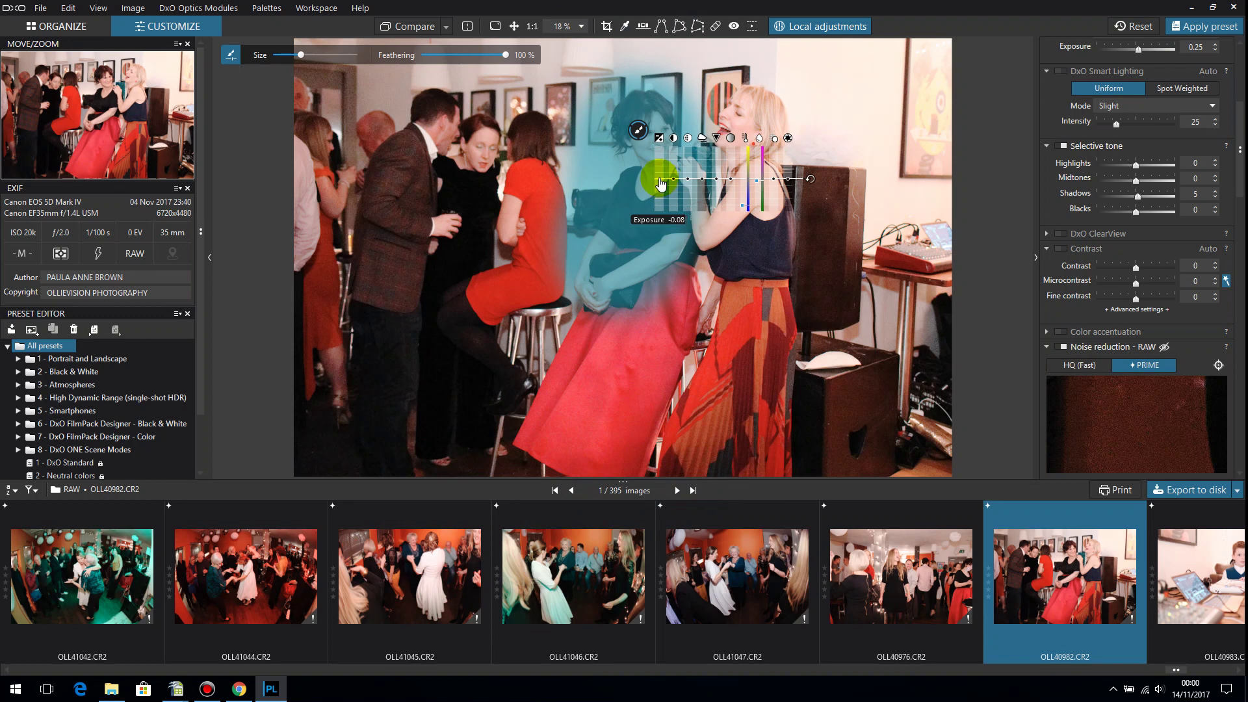
left_click_drag(661, 186, 661, 182)
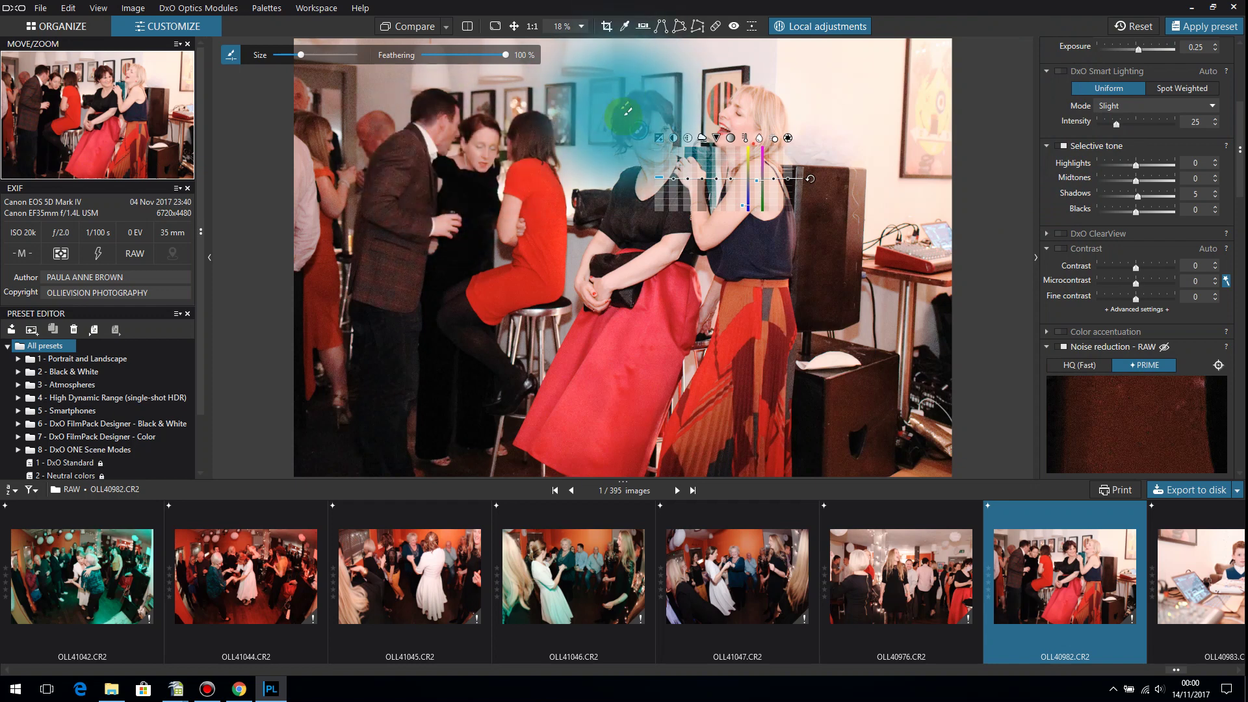
left_click_drag(627, 111, 639, 130)
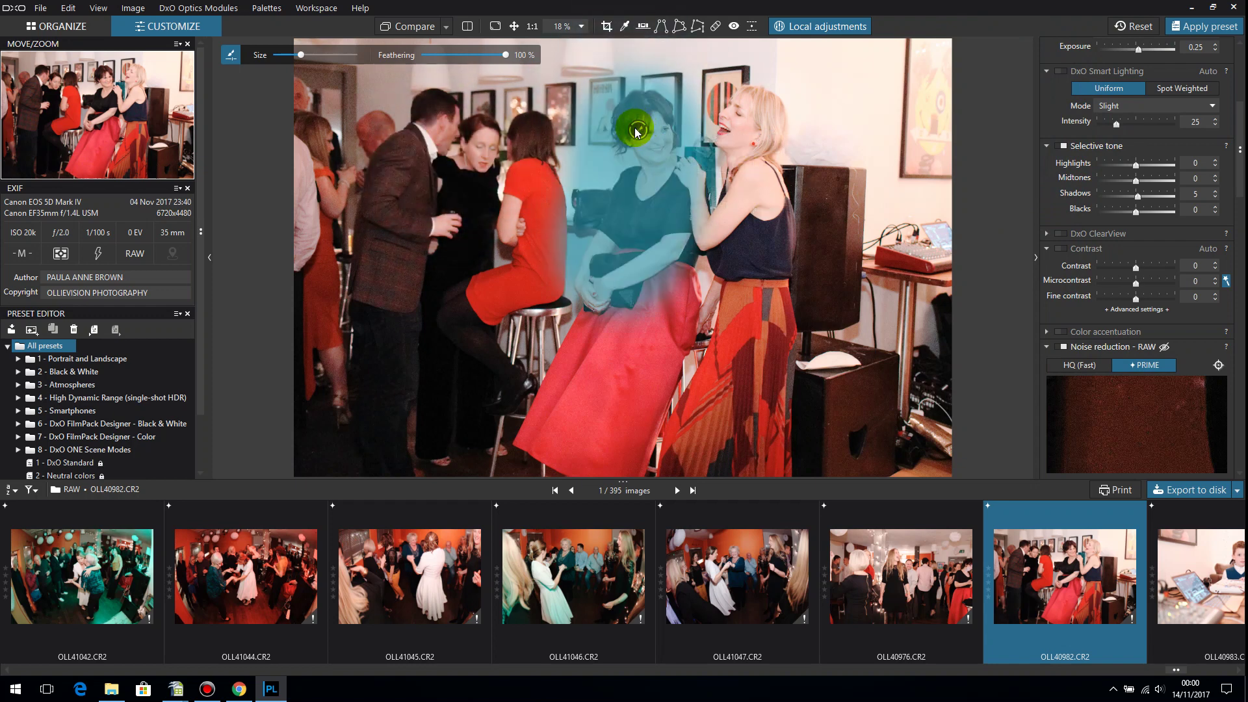
mouse_move(636, 131)
left_mouse_down()
mouse_move(665, 125)
mouse_move(634, 131)
left_mouse_up()
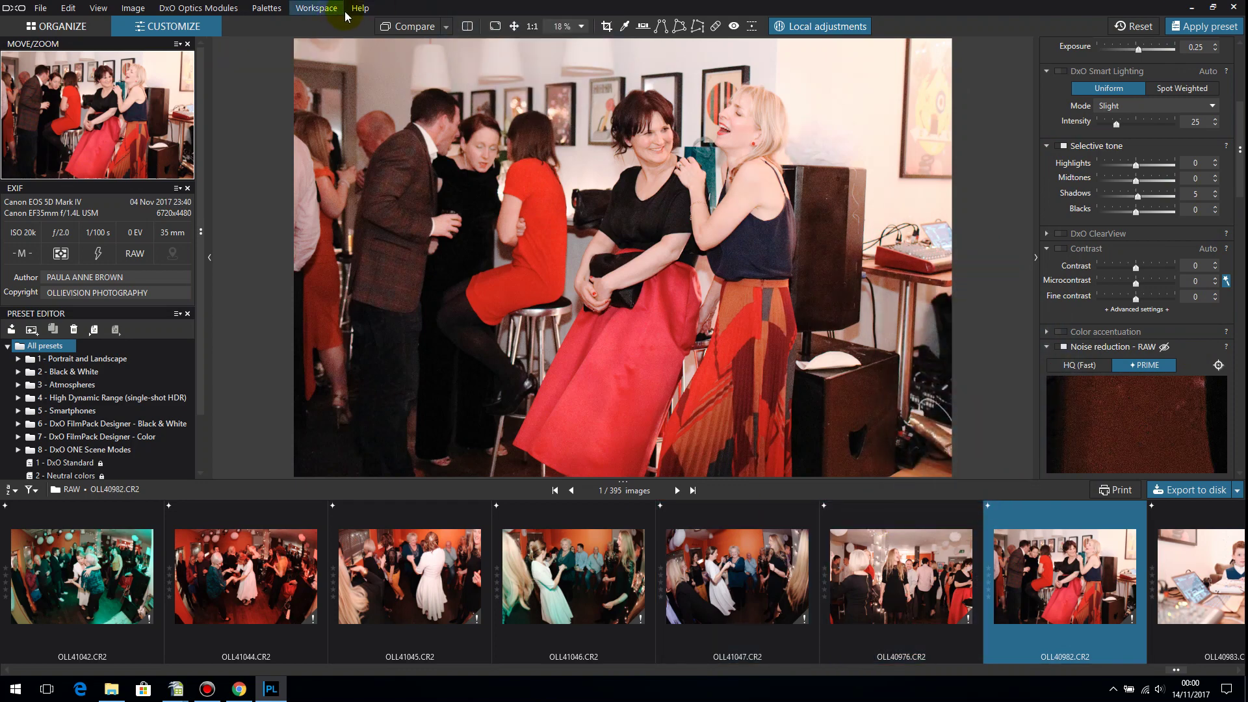
Exit local adjustments mode, keeping the 0.16 exposure brush on OLL40982.CR2.
left_click(784, 27)
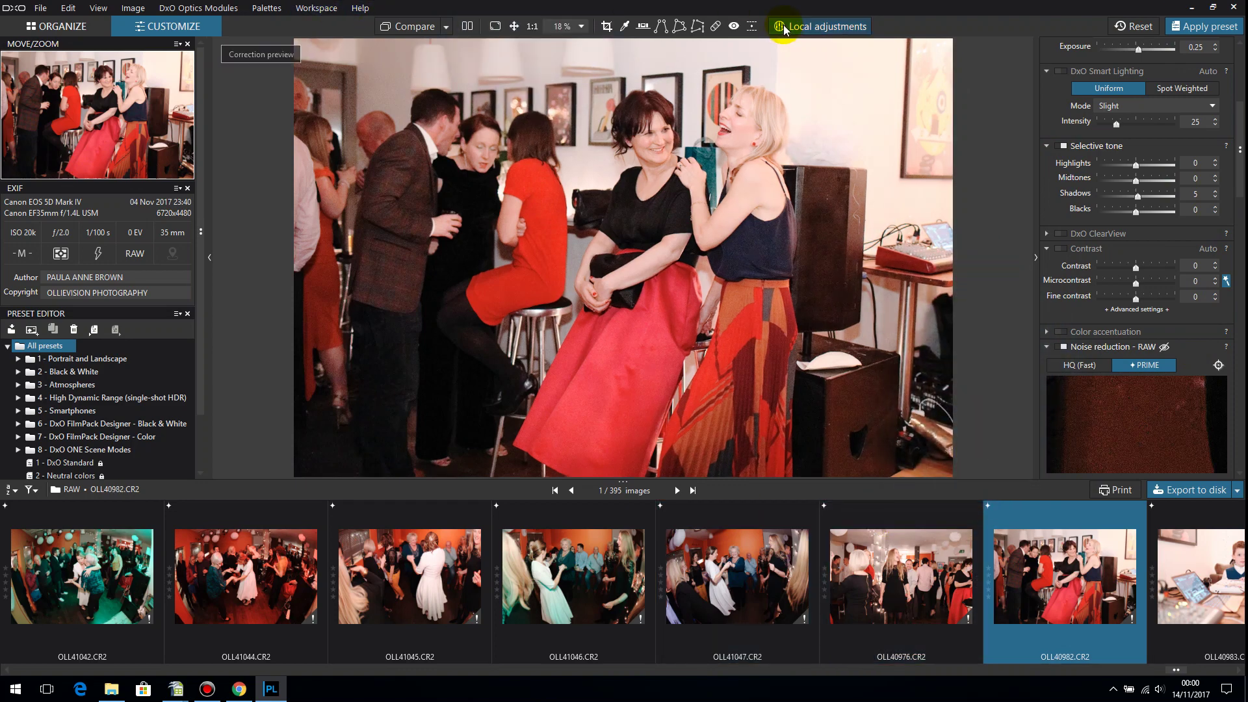